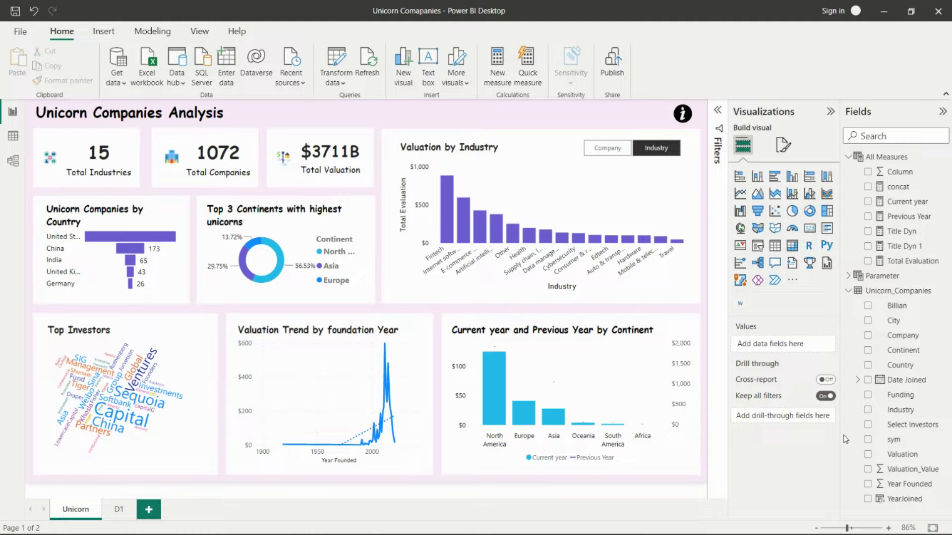
Open the data view and examine the Unicorn_Companies columns from Company and Valuation through Funding and Select Investors
click(6, 140)
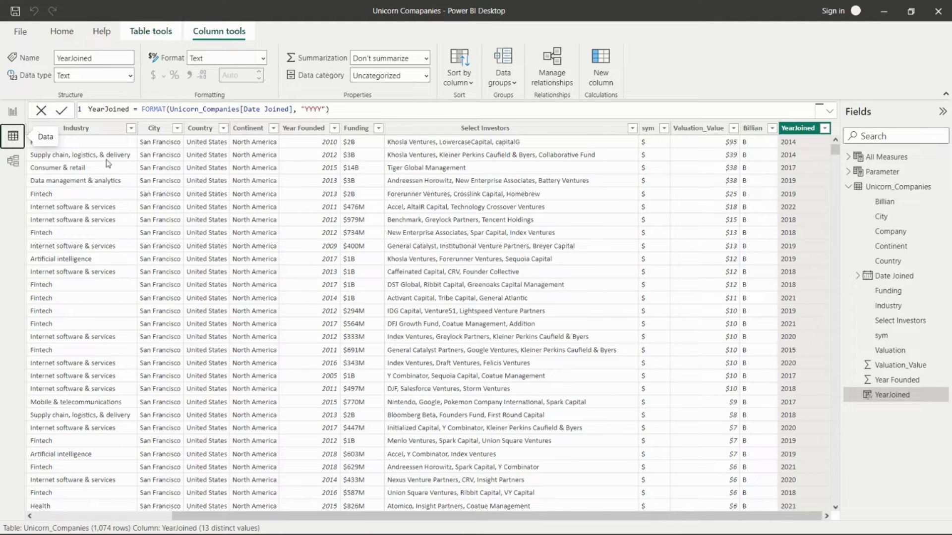
drag(518, 516, 332, 519)
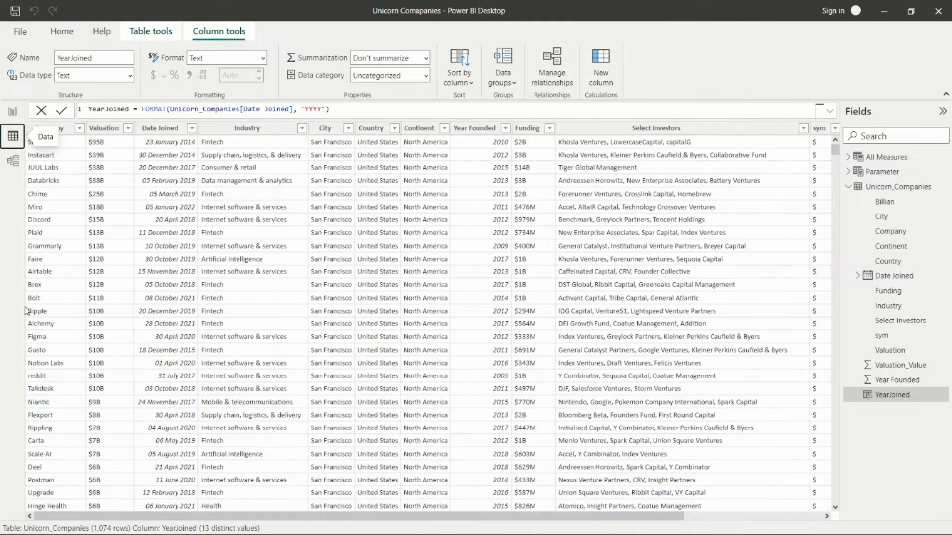
click(71, 128)
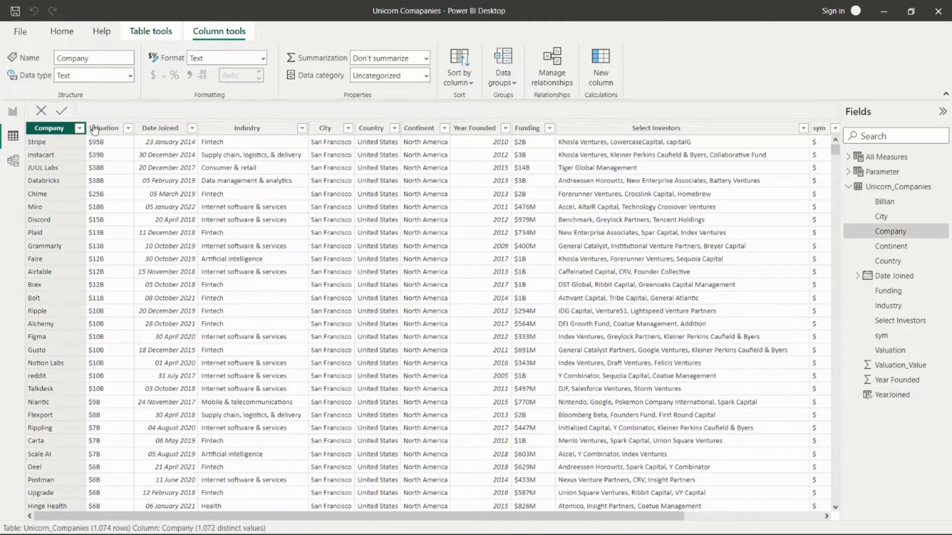
click(108, 129)
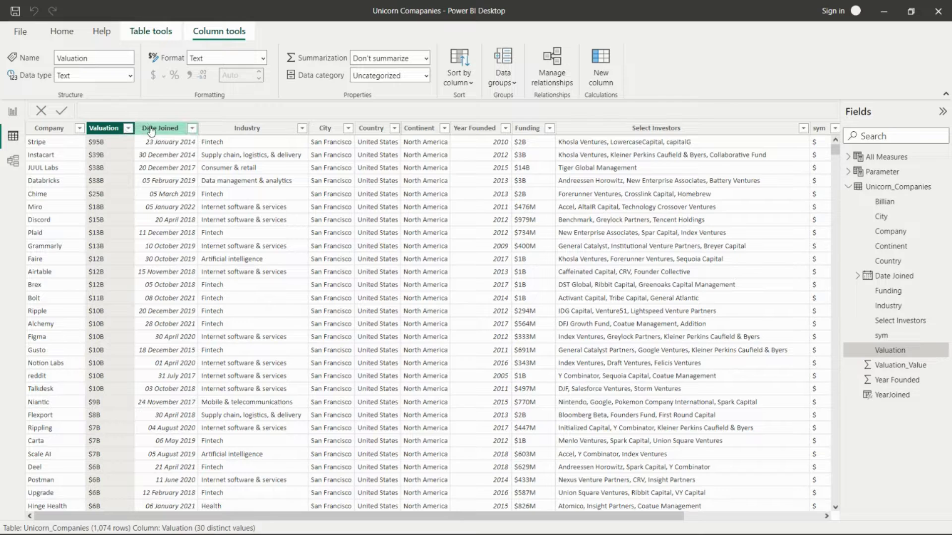
click(151, 128)
click(242, 130)
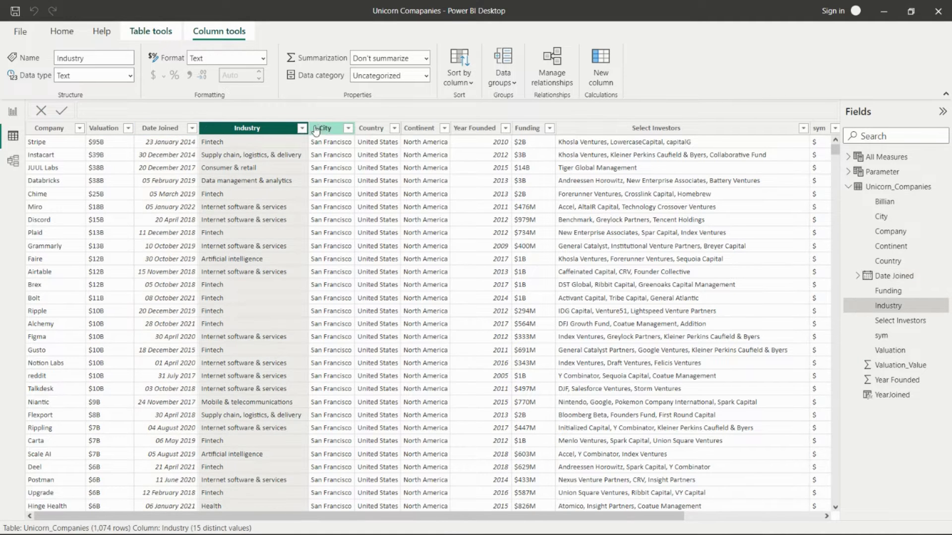
click(471, 129)
click(524, 129)
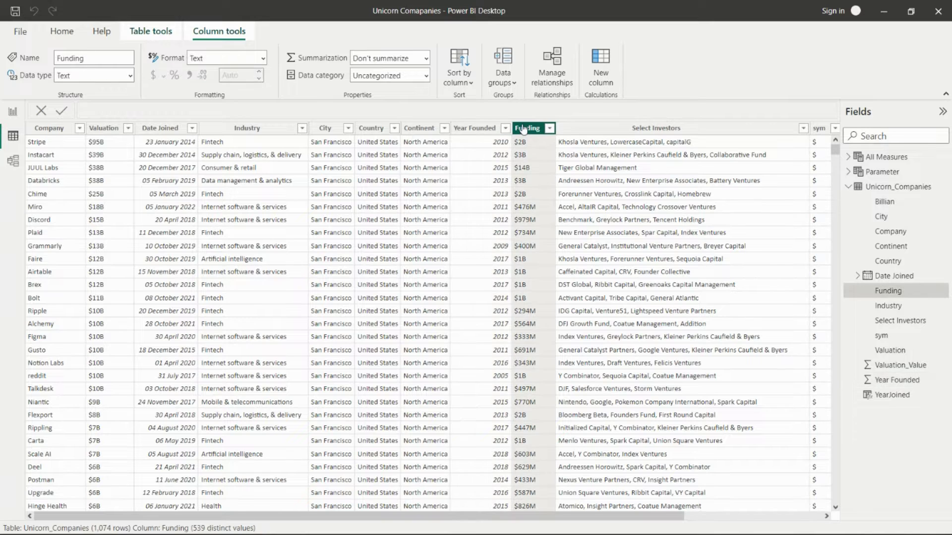
click(588, 127)
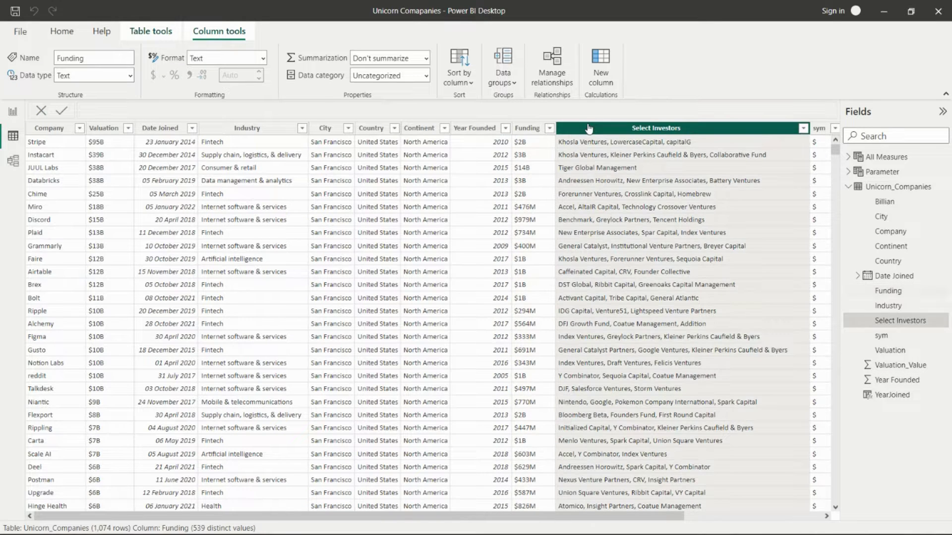
mouse_move(451, 518)
mouse_down()
mouse_move(565, 518)
mouse_move(447, 519)
mouse_up()
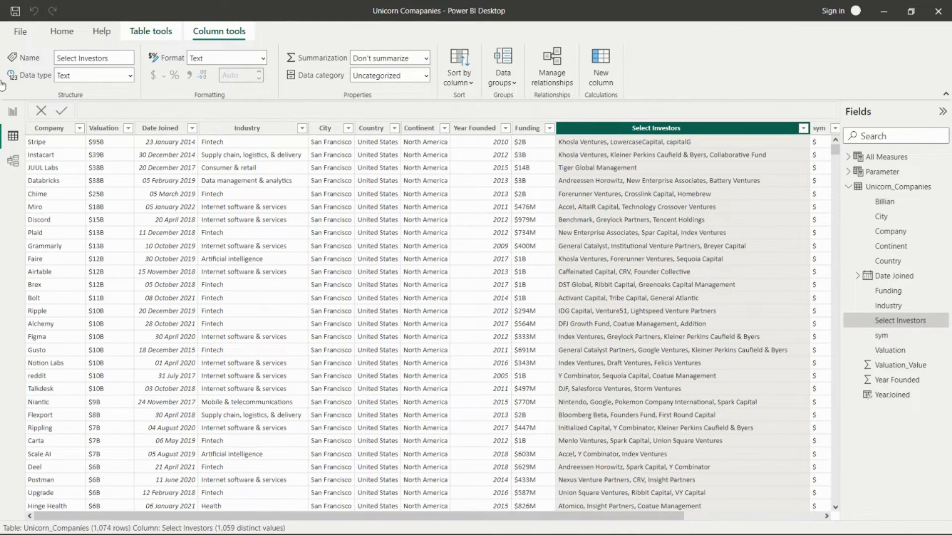
Check the data type of the Valuation column and compare it with the split columns sym, Valuation_Value and Billian
click(90, 128)
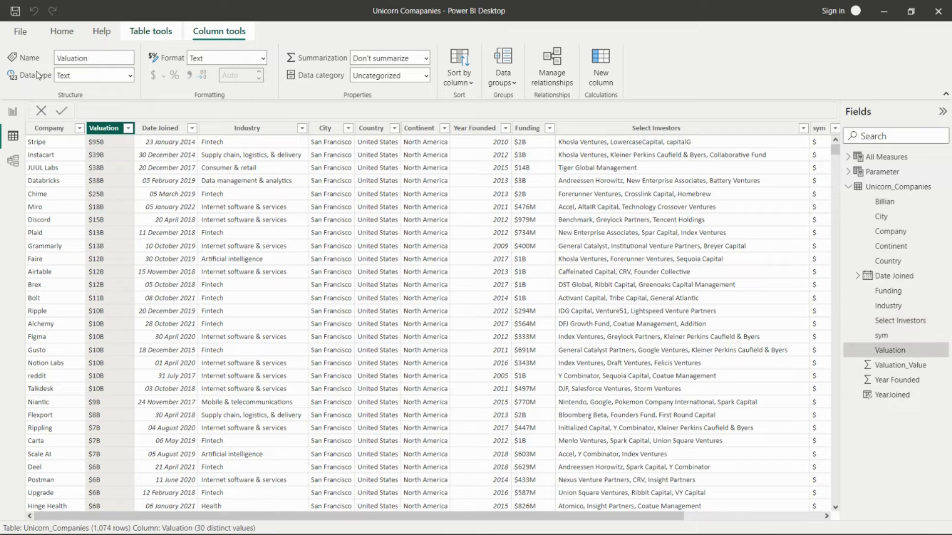
click(75, 75)
click(159, 112)
scroll(153, 431, right, 3)
click(720, 130)
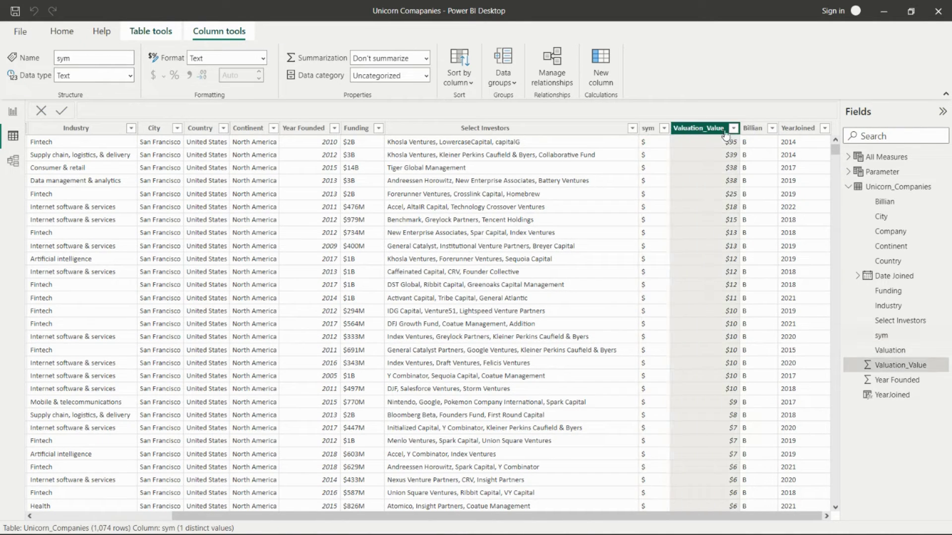
click(753, 128)
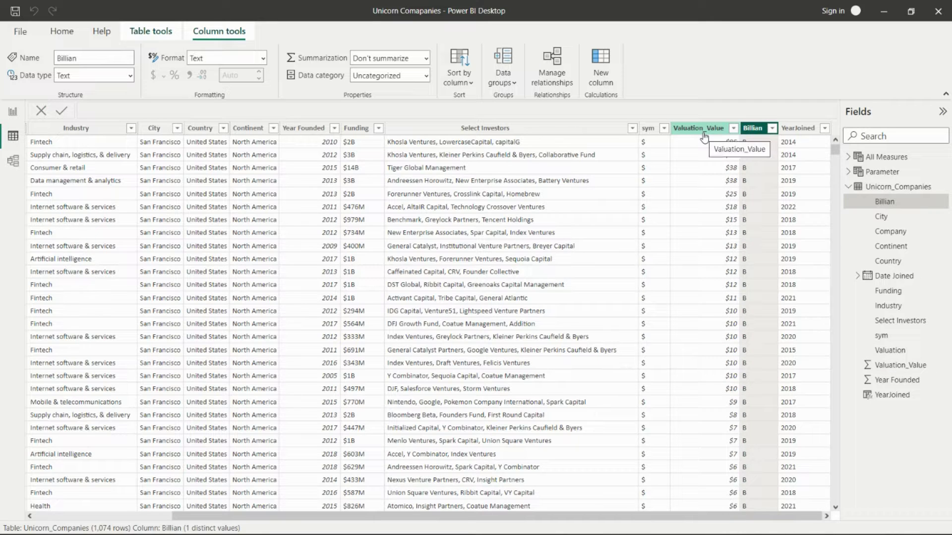
click(703, 131)
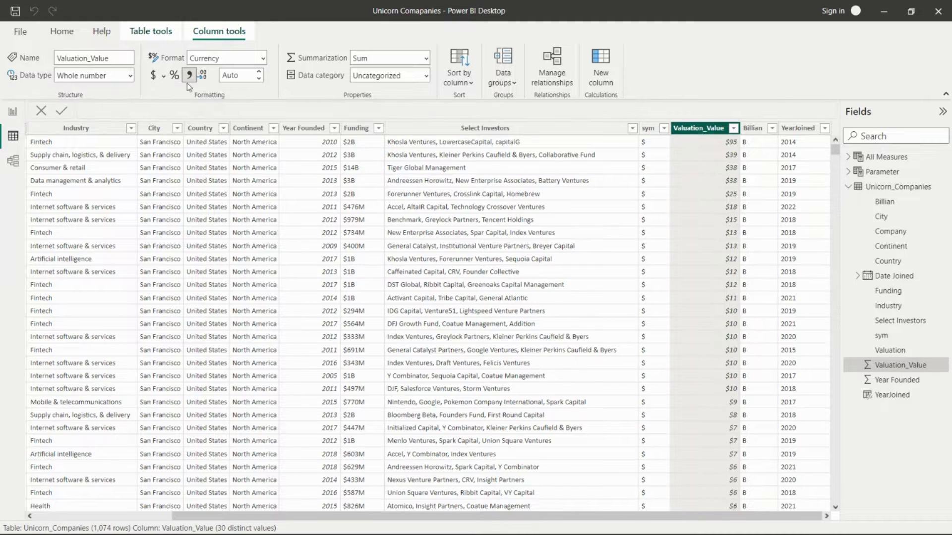
Examine the formula of the calculated YearJoined column, including its year format argument
click(795, 130)
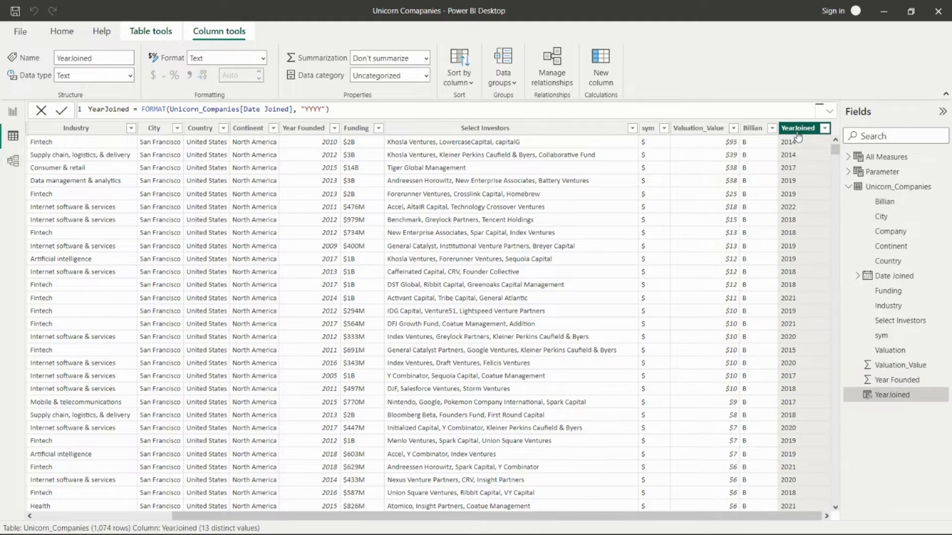
click(151, 108)
drag(301, 109, 326, 109)
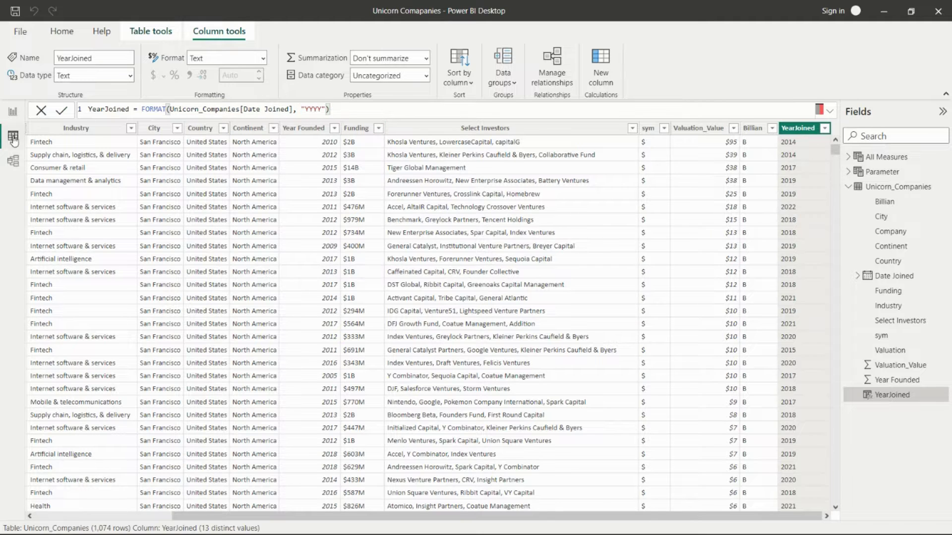
Return to the report view and inspect the field behind the Total Valuation card, leaving nothing selected
click(13, 114)
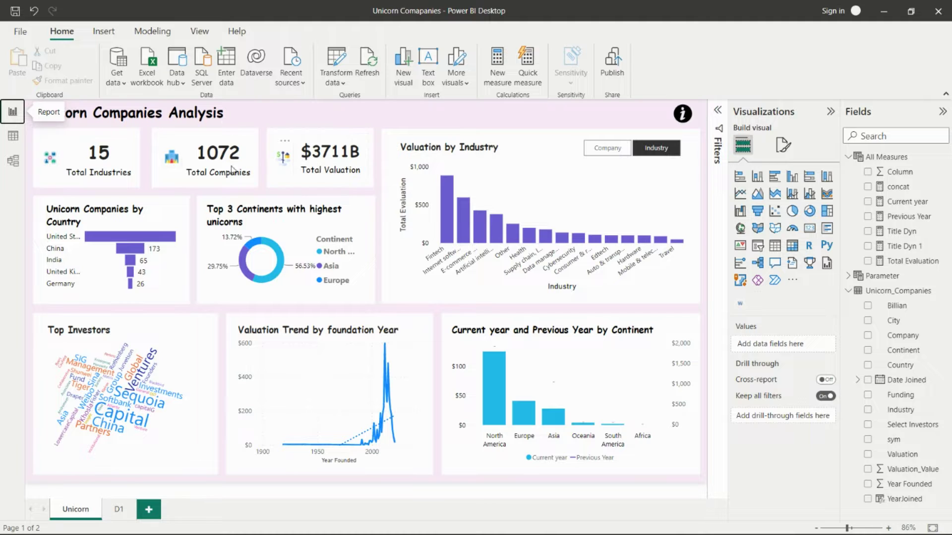
click(322, 154)
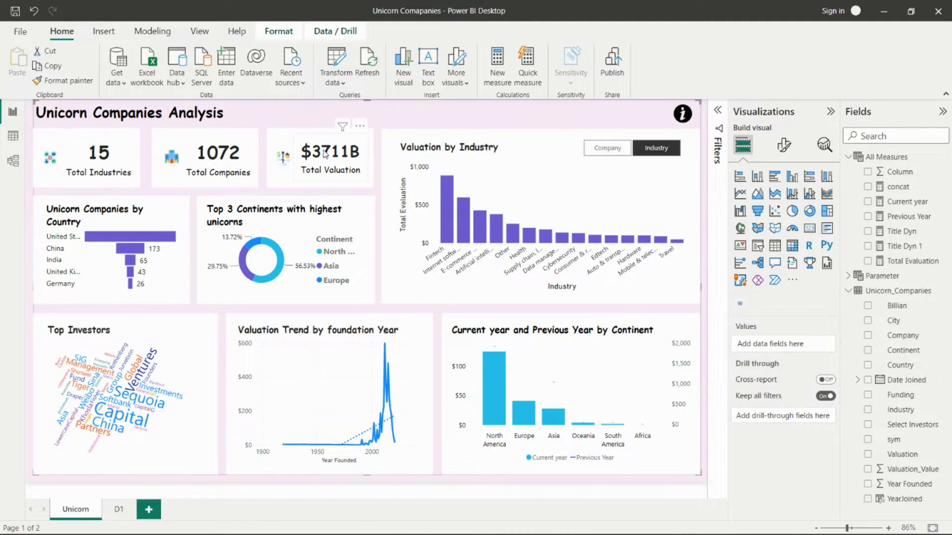
click(325, 154)
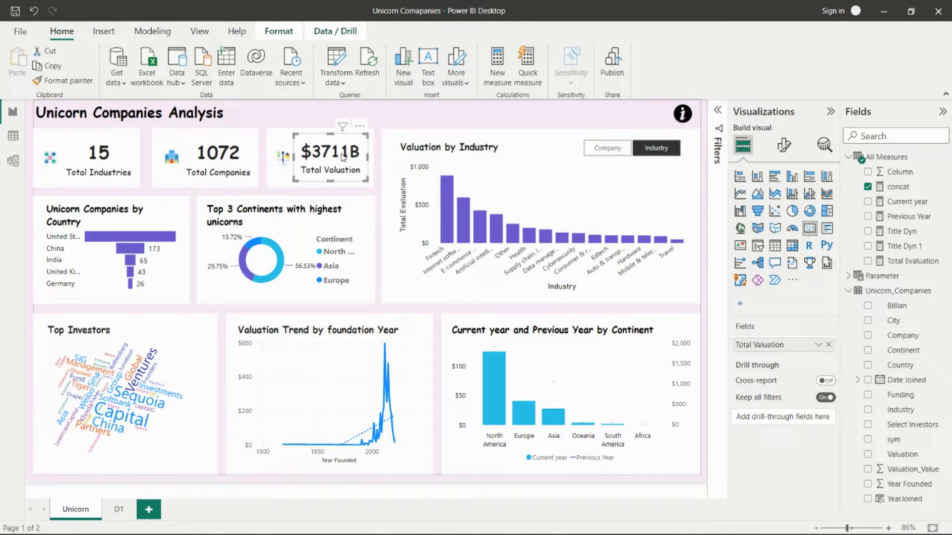
click(395, 124)
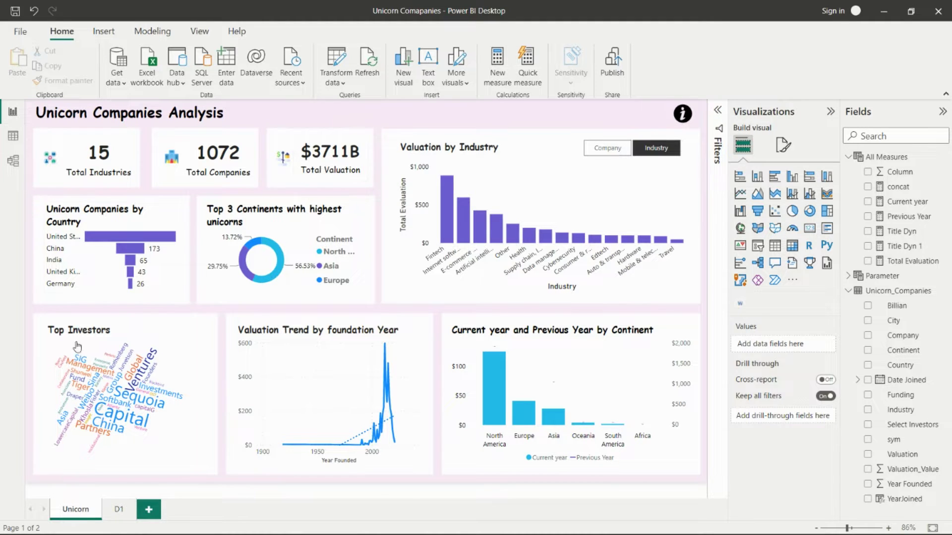
Examine the country values in the Unicorn Companies by Country funnel and the continent shares in the Top 3 Continents donut chart
click(147, 218)
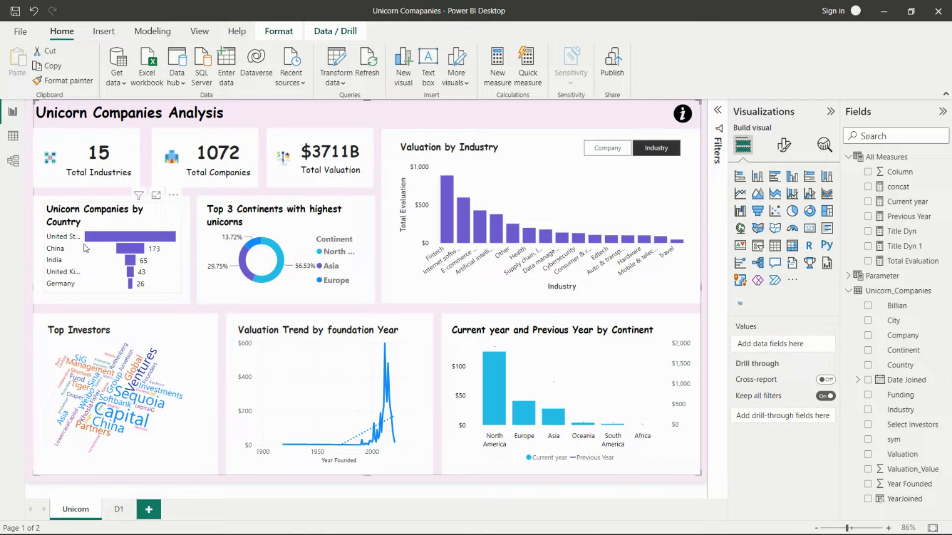
mouse_move(122, 237)
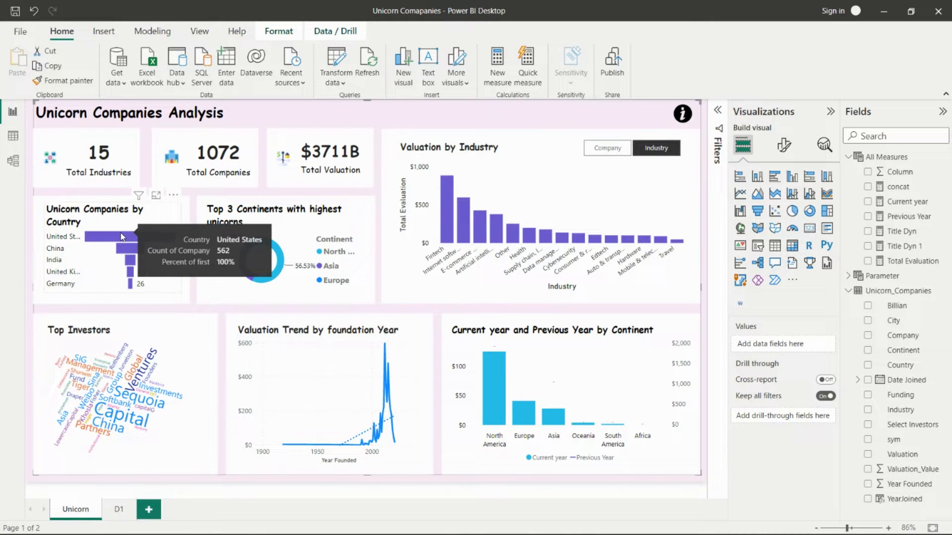
mouse_move(133, 253)
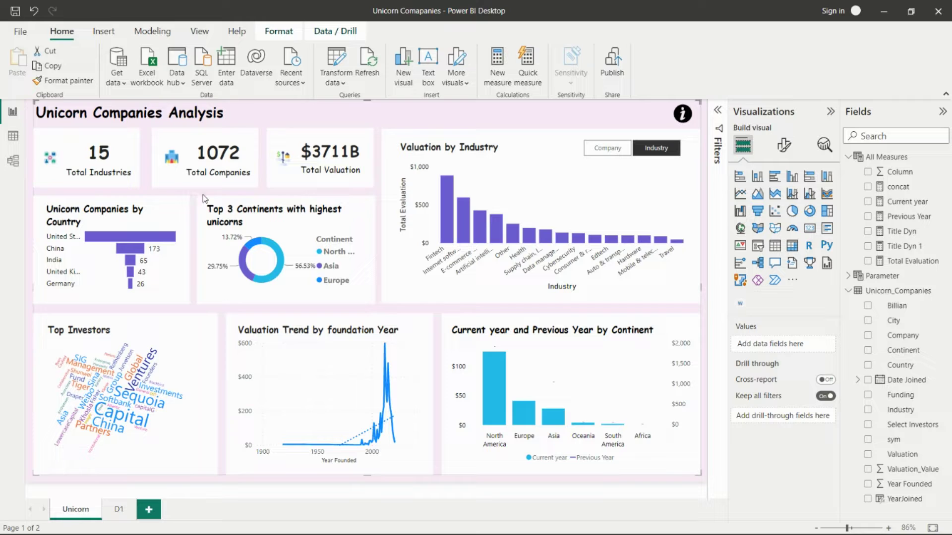
click(268, 222)
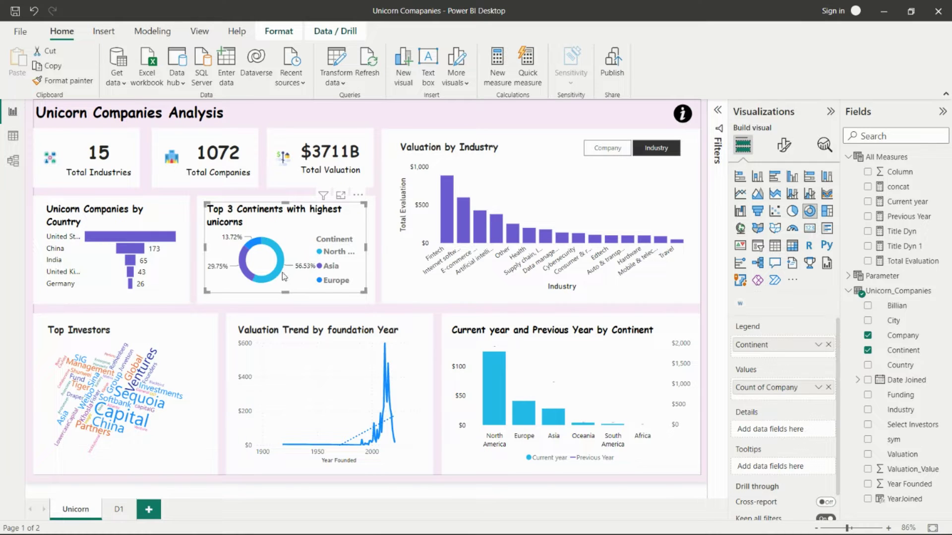
mouse_move(280, 266)
Inspect the fields and individual word values of the Top Investors word cloud, cancelling the sign-in request for more visuals
click(174, 345)
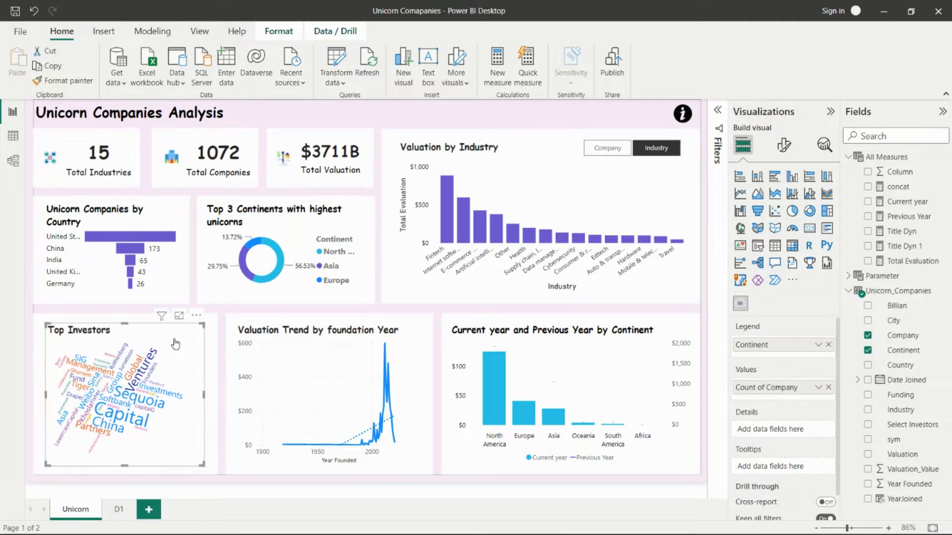
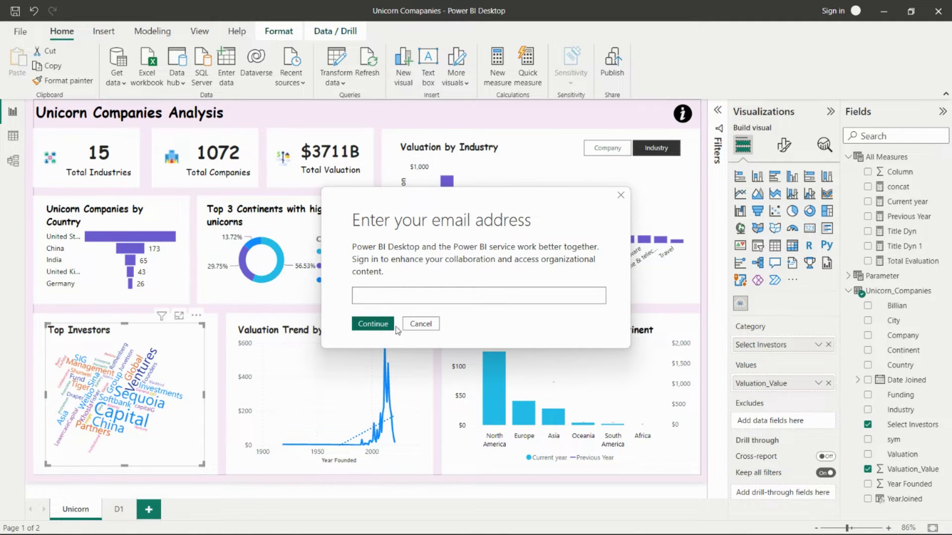
click(418, 327)
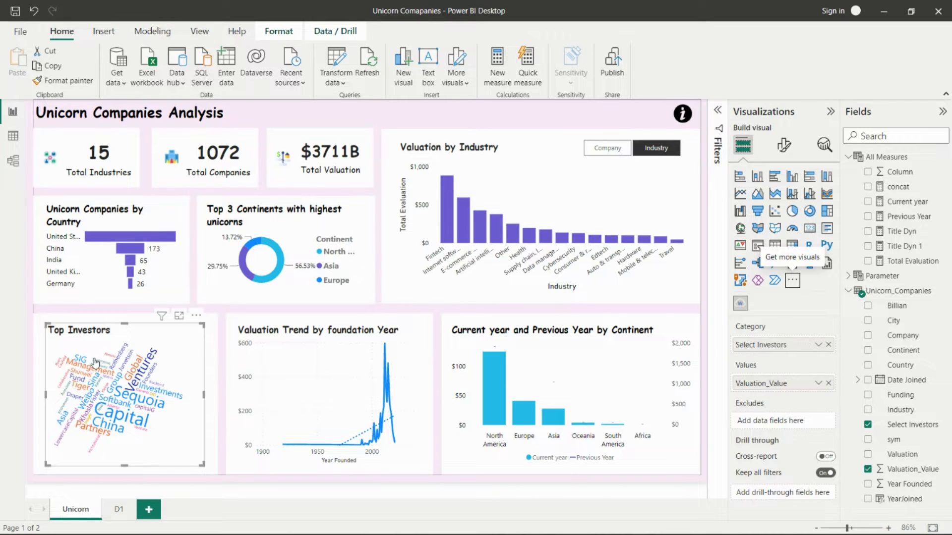
mouse_move(133, 375)
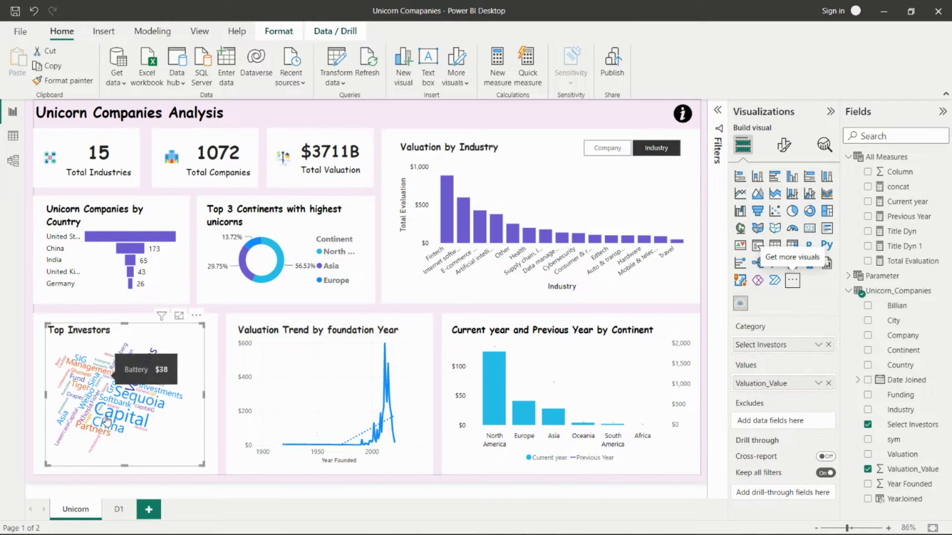
mouse_move(101, 424)
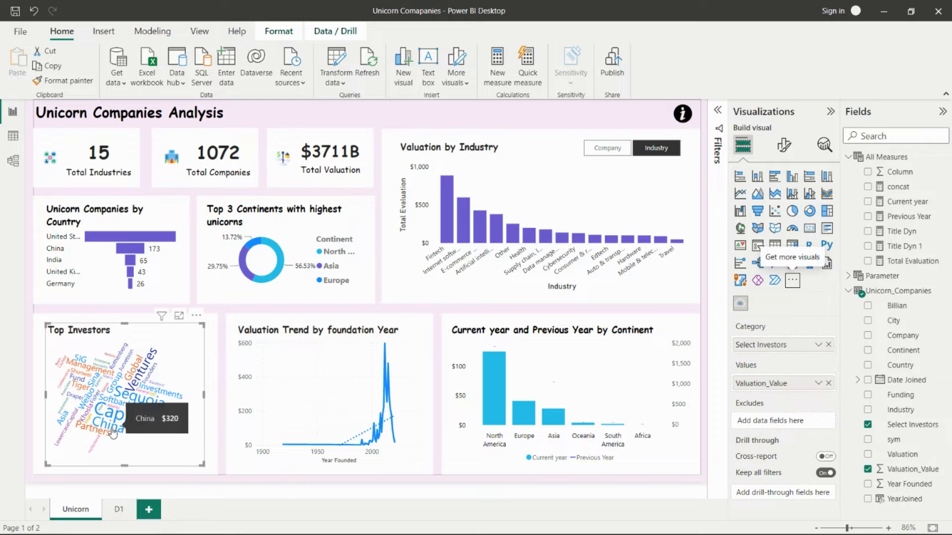
mouse_move(127, 398)
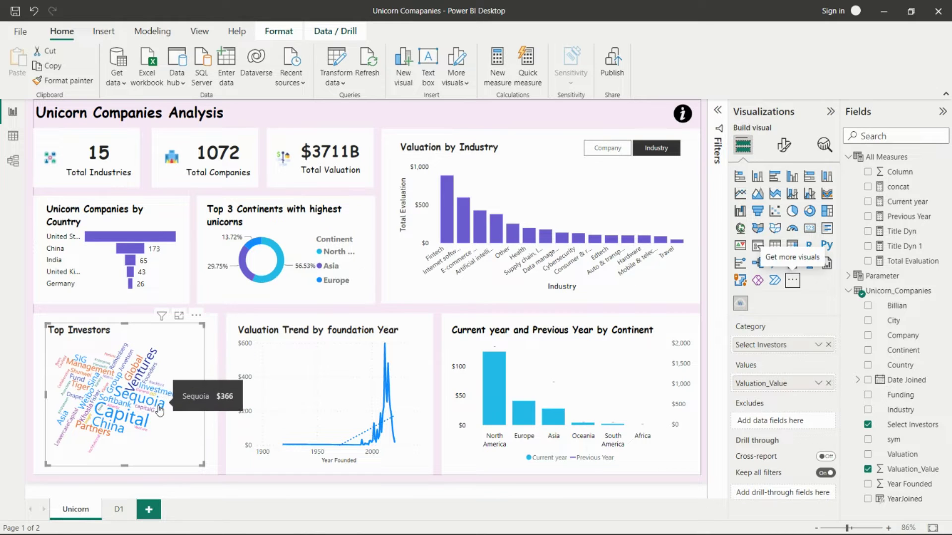
mouse_move(157, 367)
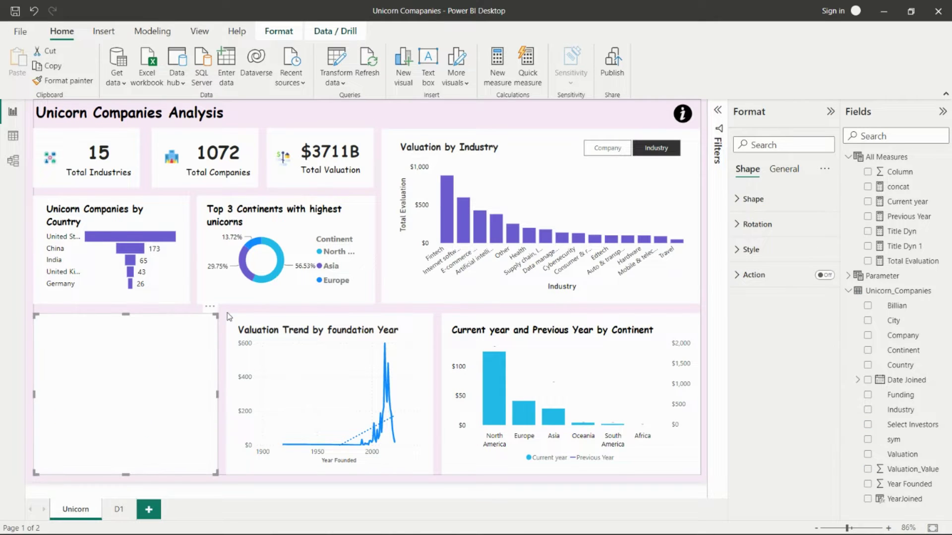
click(229, 317)
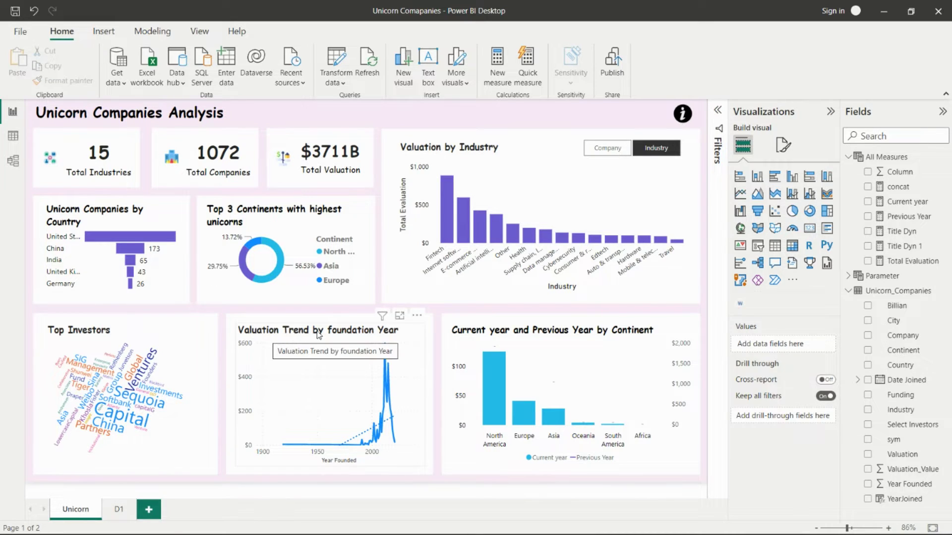
Show the Valuation Trend by foundation Year line chart in focus mode and examine its yearly valuation points
right_click(406, 353)
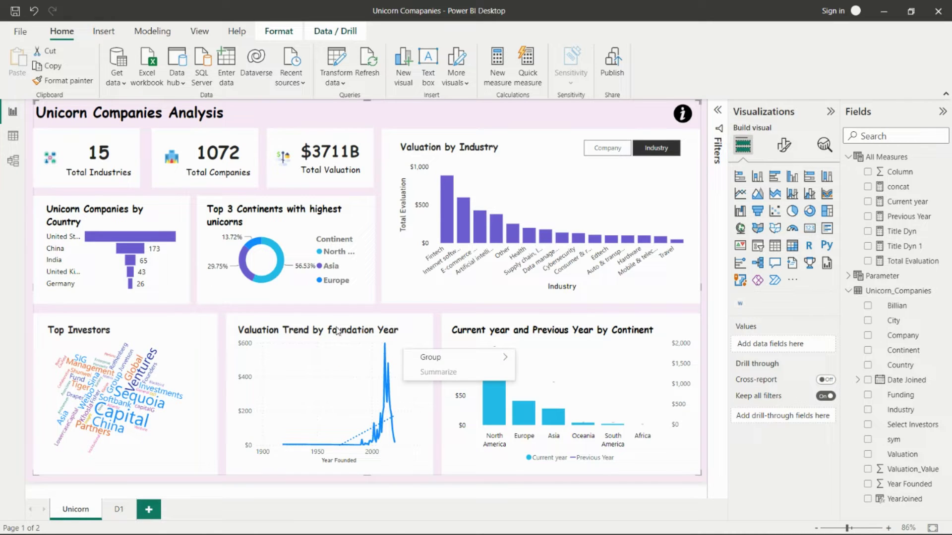
click(383, 331)
click(399, 318)
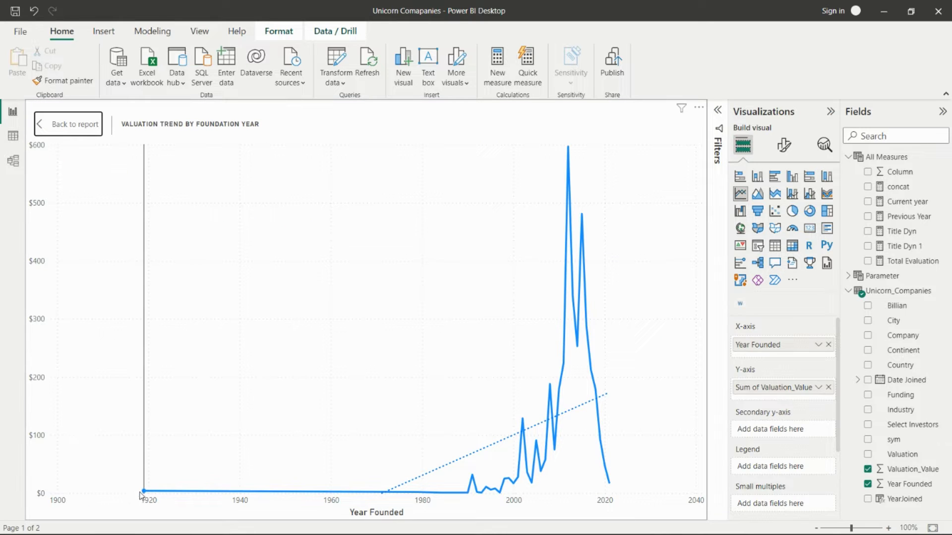
mouse_move(145, 496)
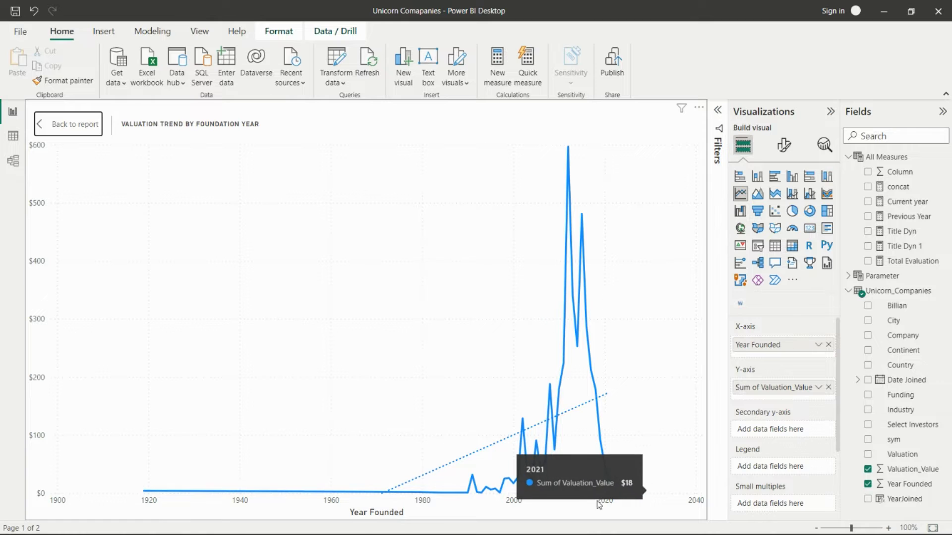
mouse_move(612, 489)
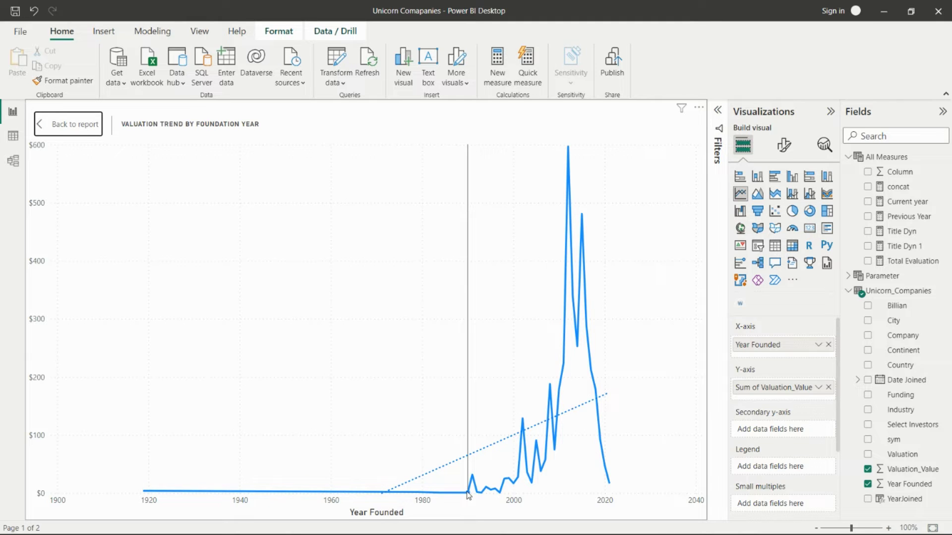
mouse_move(467, 494)
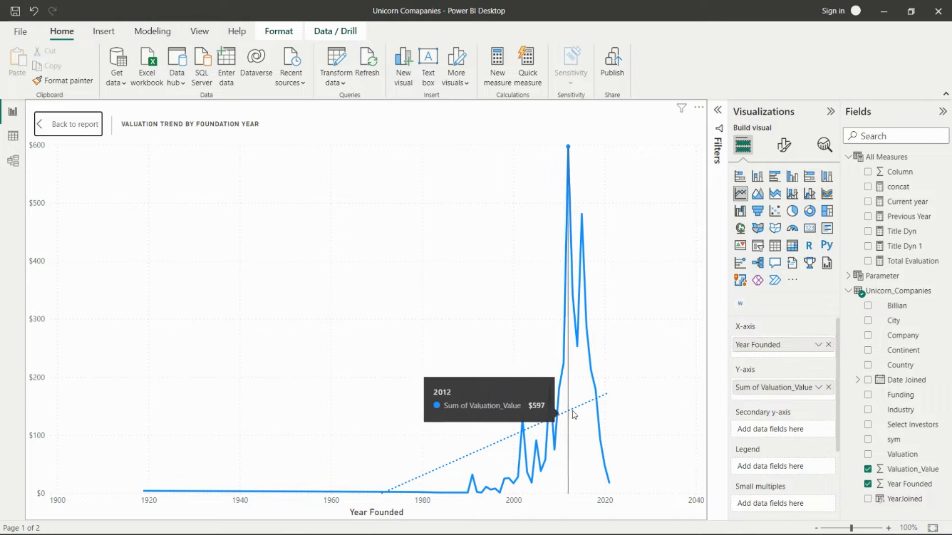
Examine the Trend line setting of the valuation trend chart and its 2012 point, returning to the full report
click(824, 145)
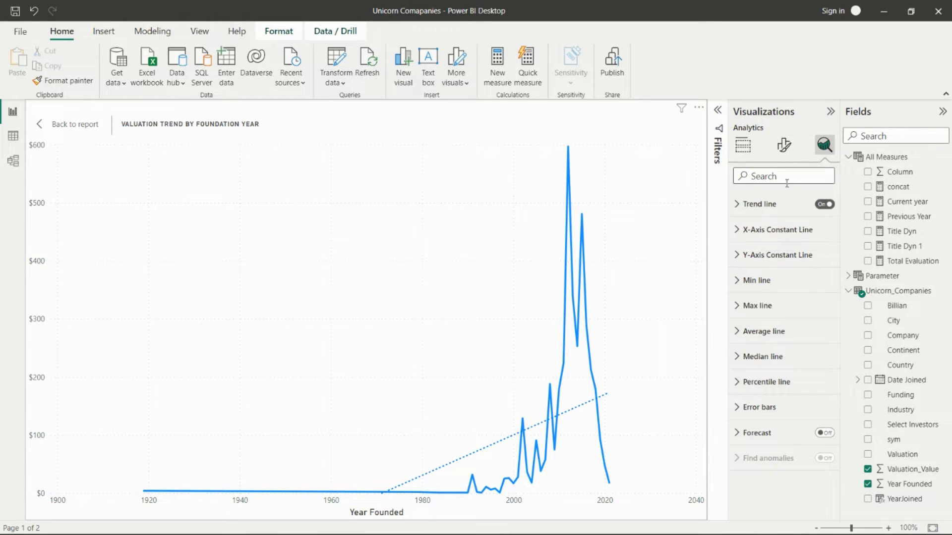
click(755, 209)
click(760, 208)
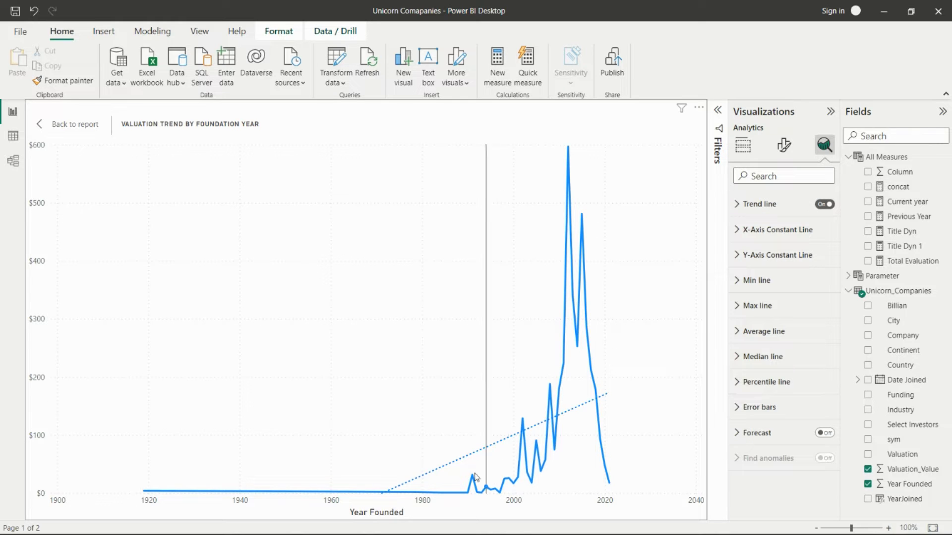
mouse_move(626, 394)
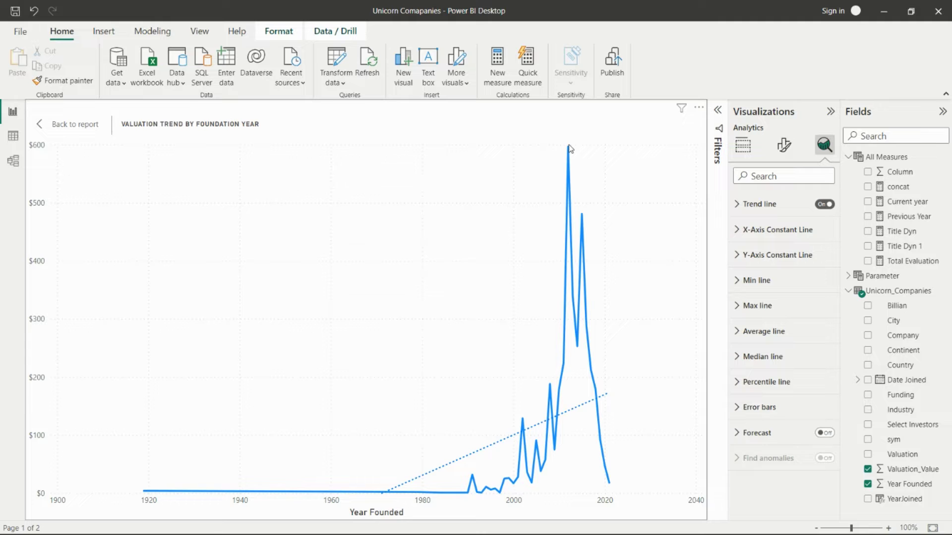
mouse_move(569, 151)
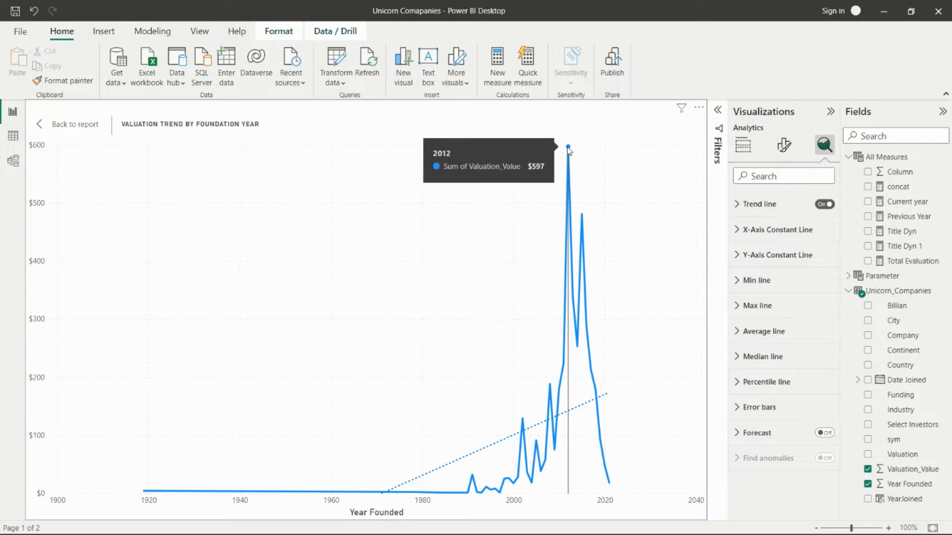
click(69, 124)
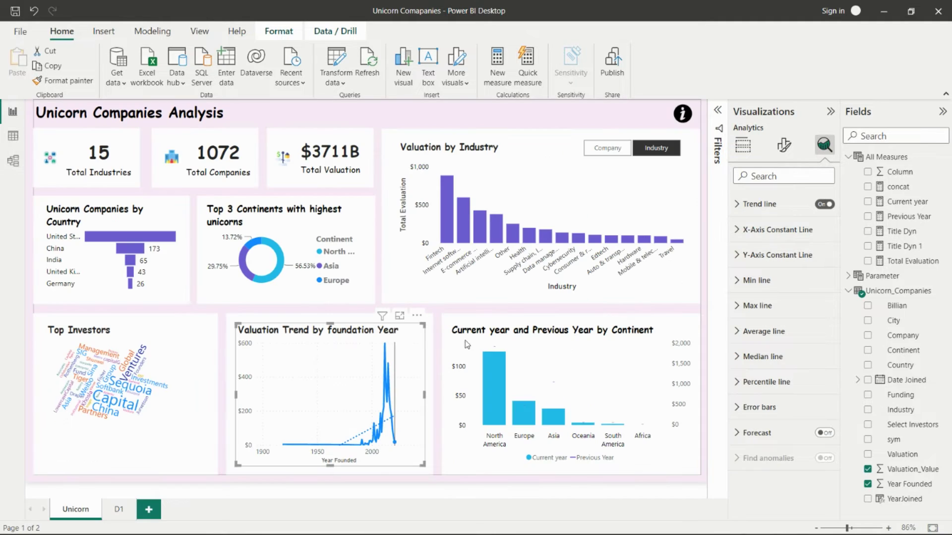
click(500, 334)
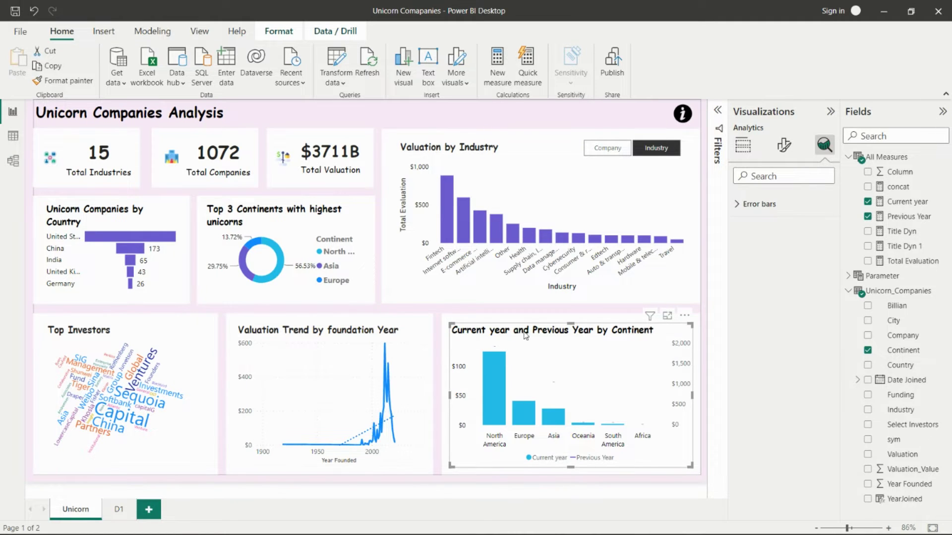
key(Escape)
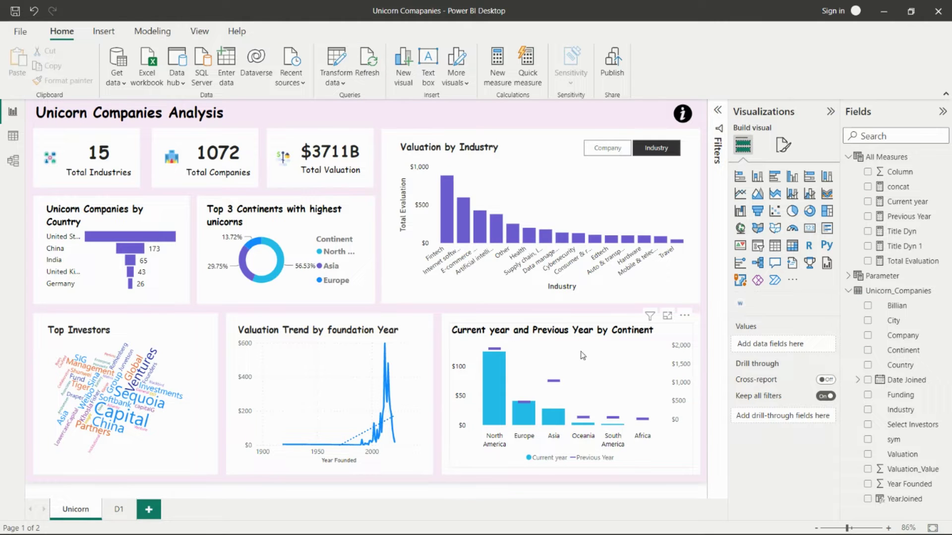
click(468, 350)
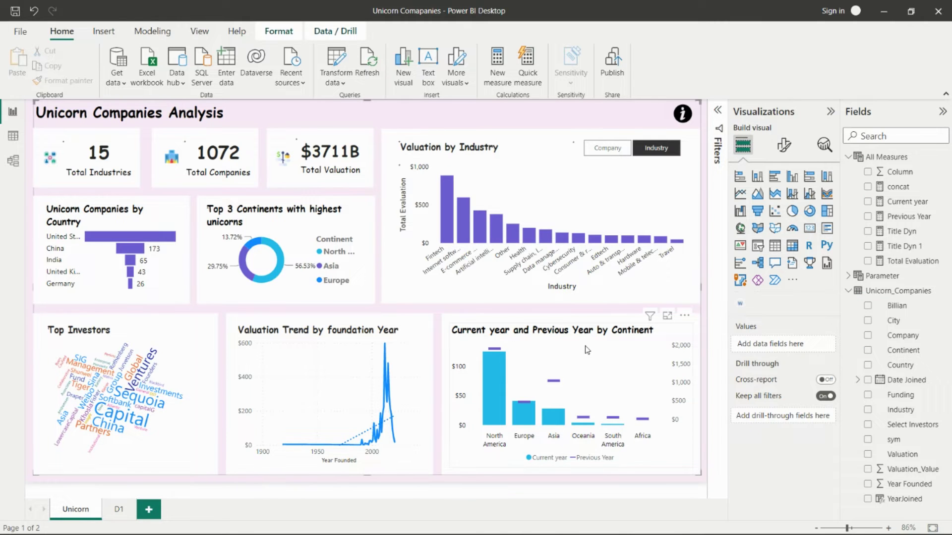
click(461, 326)
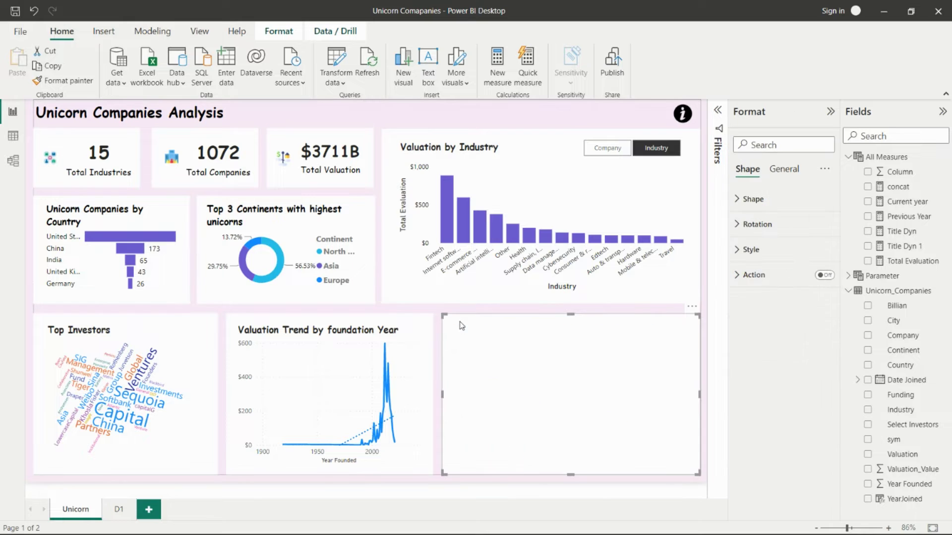
click(631, 305)
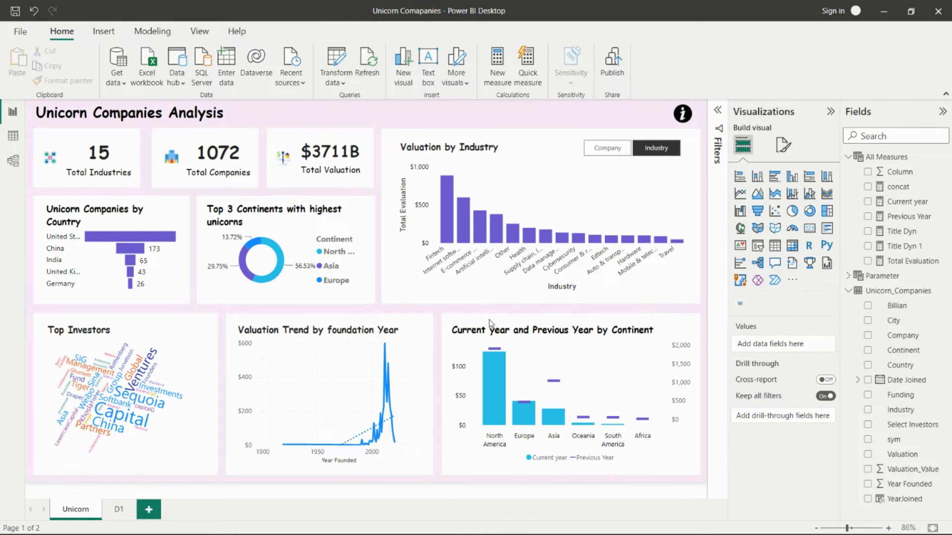
Show the Current year and Previous Year by Continent chart in focus mode, examine its continent values, and return to the report
click(467, 347)
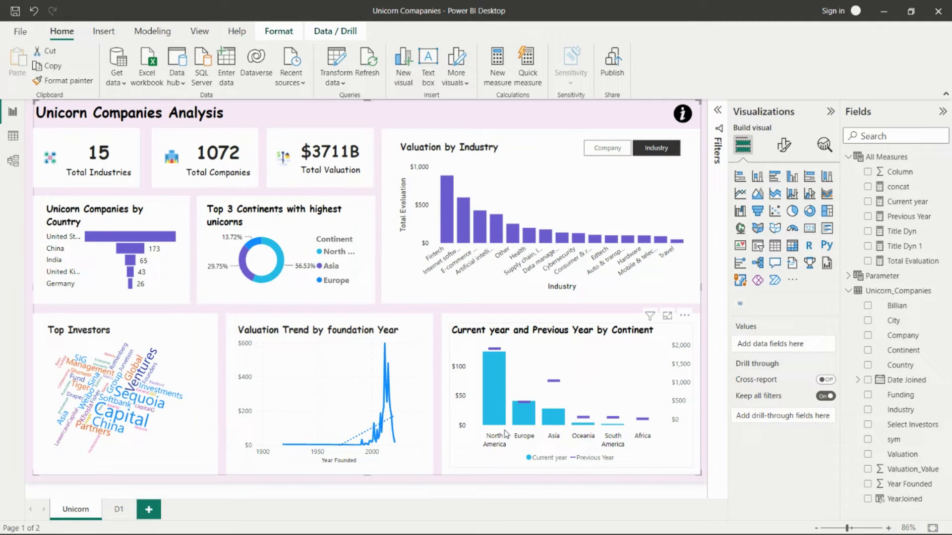
click(667, 316)
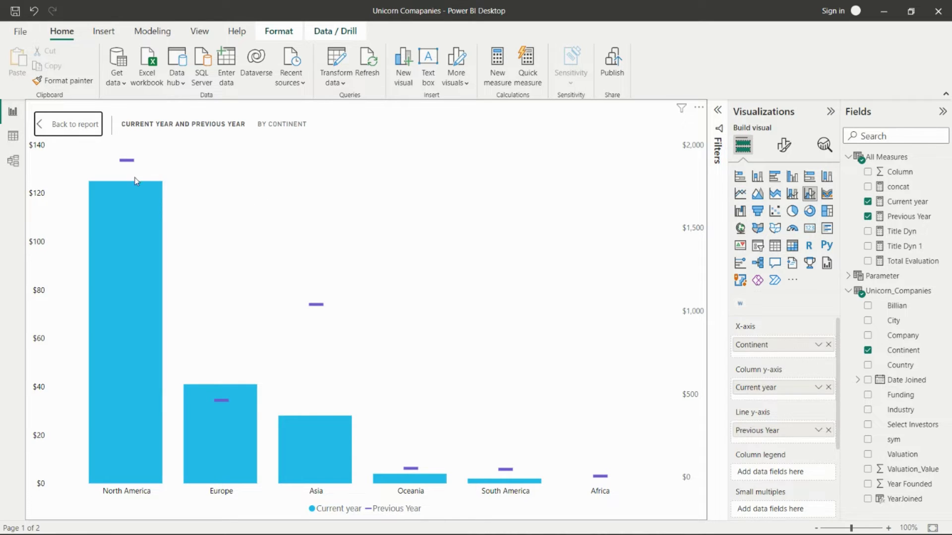
mouse_move(221, 414)
mouse_move(318, 305)
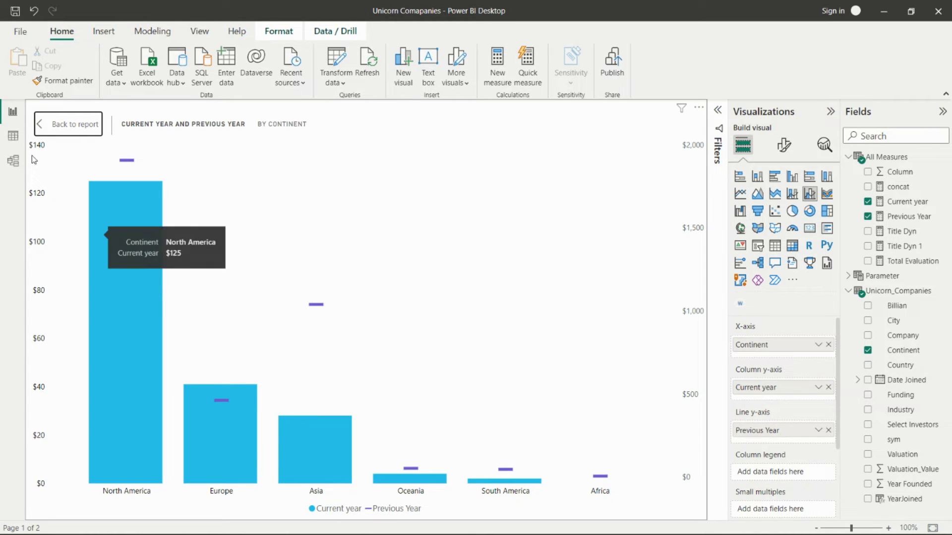
click(68, 124)
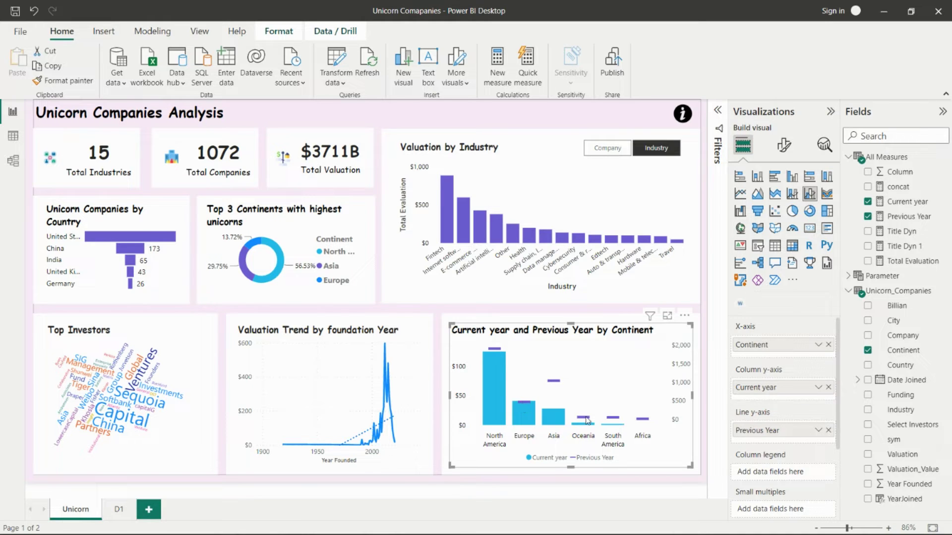
mouse_move(612, 421)
Inspect the DAX formulas of the Current year, Total Evaluation and Previous Year measures, closing the formula editor without changes
click(902, 207)
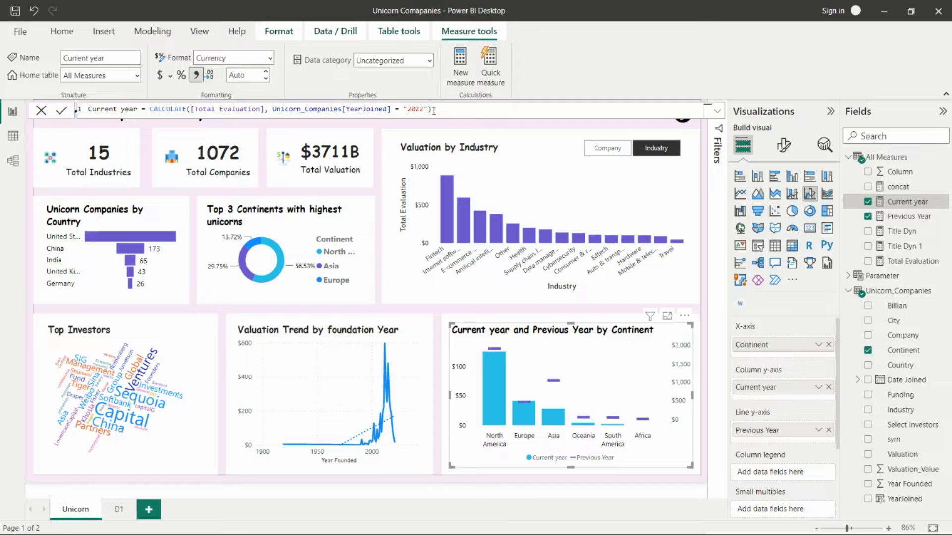
ctrl+scroll(117, 115, up, 3)
drag(215, 115, 285, 117)
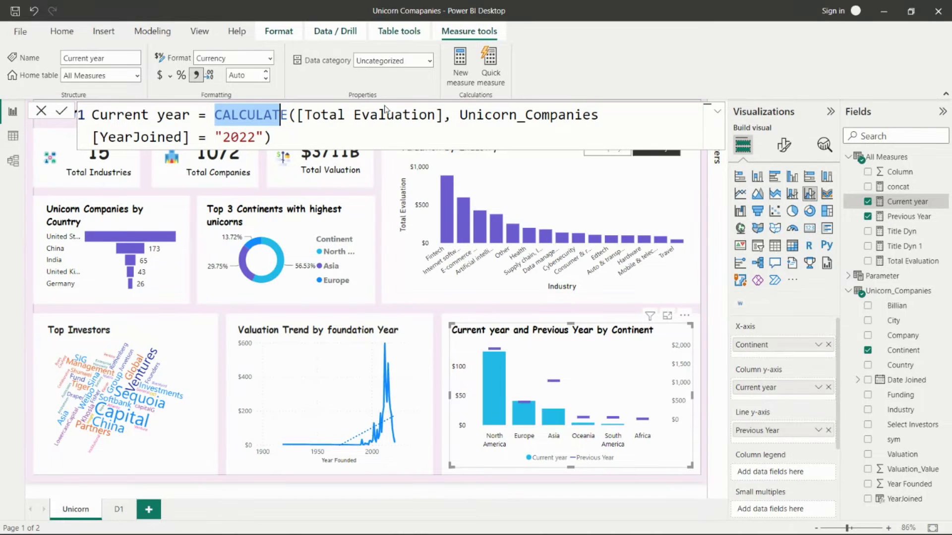
click(904, 262)
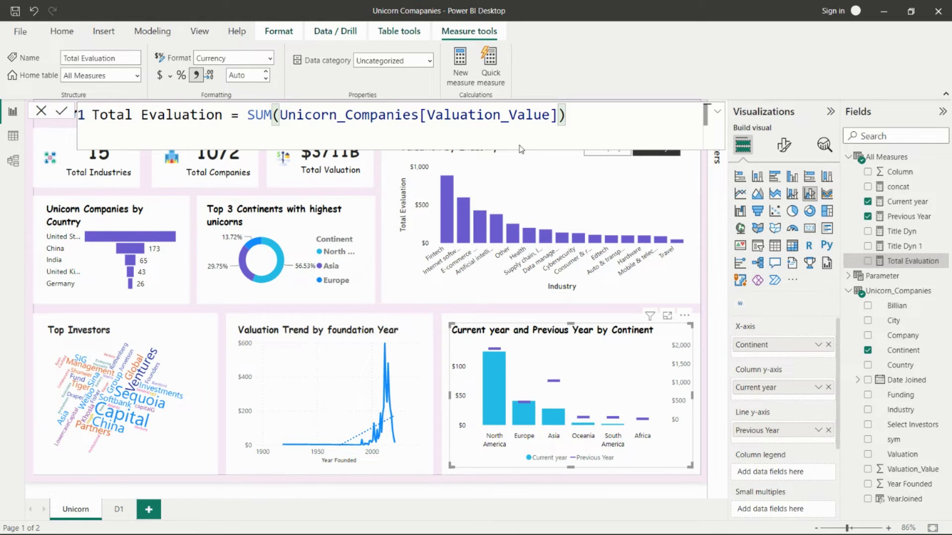
click(906, 204)
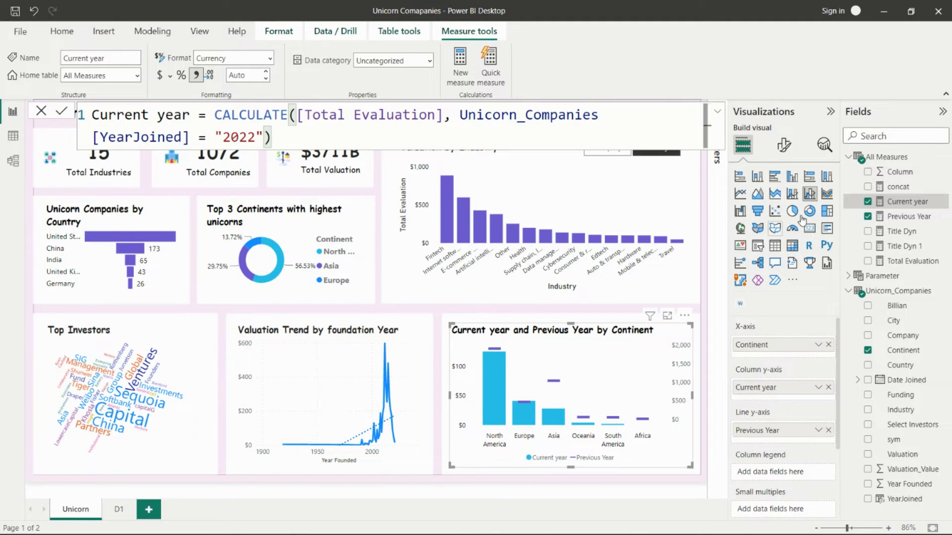
click(912, 217)
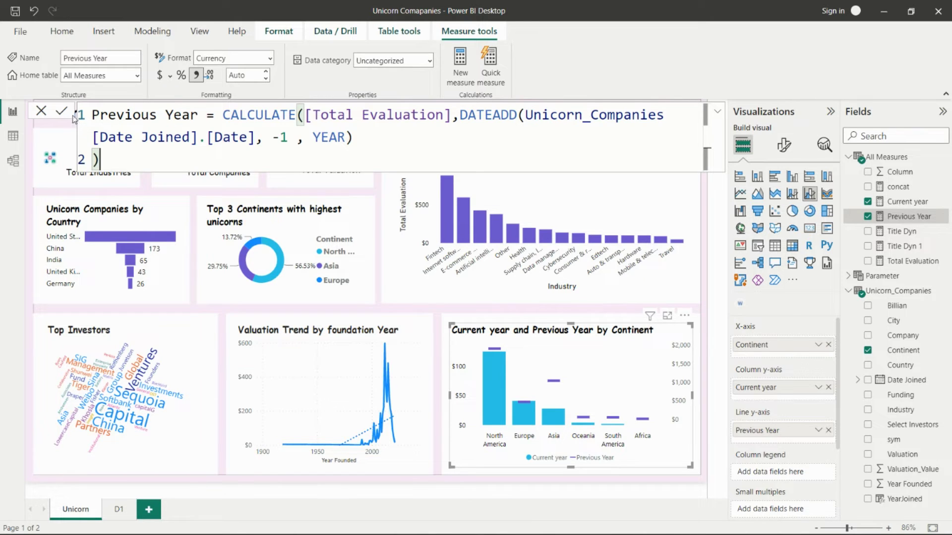
click(38, 115)
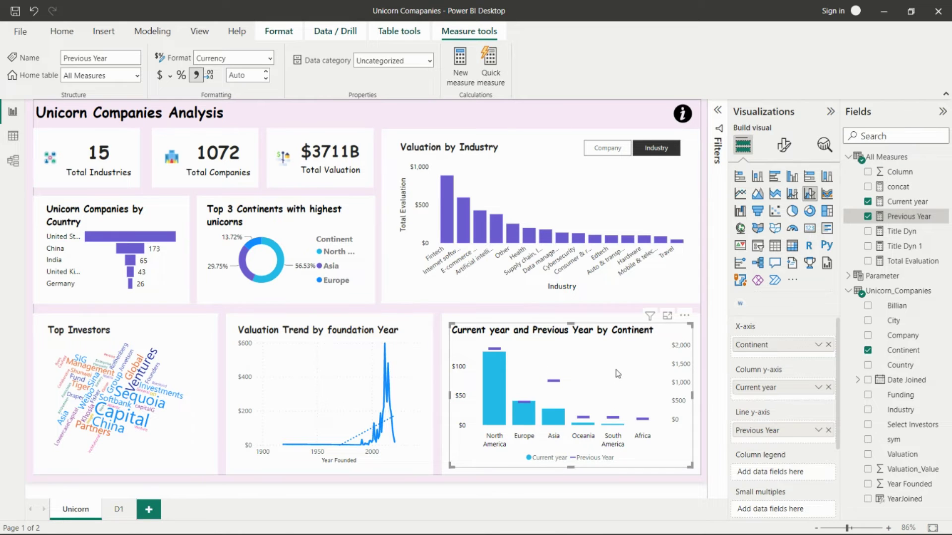
View the available types for a new parameter, Numeric range and Fields, without creating one
click(517, 156)
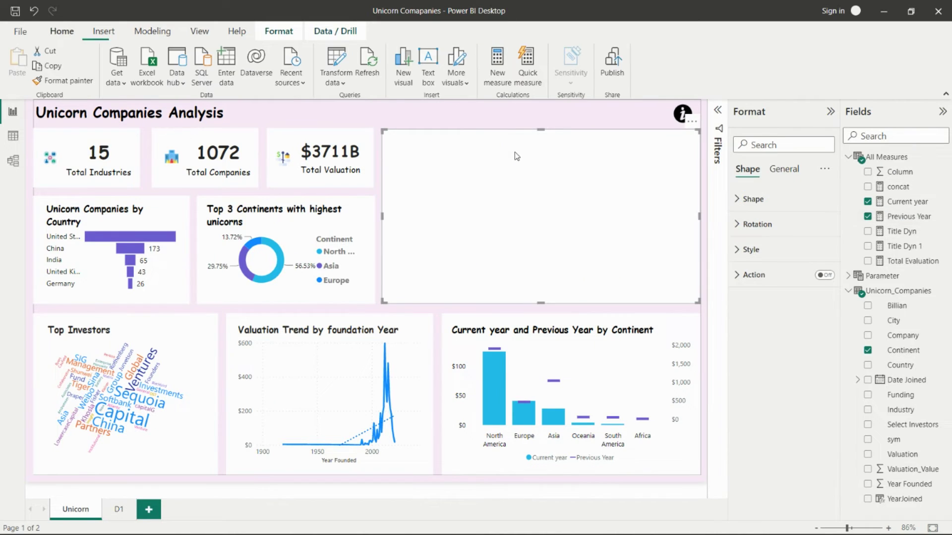
click(515, 108)
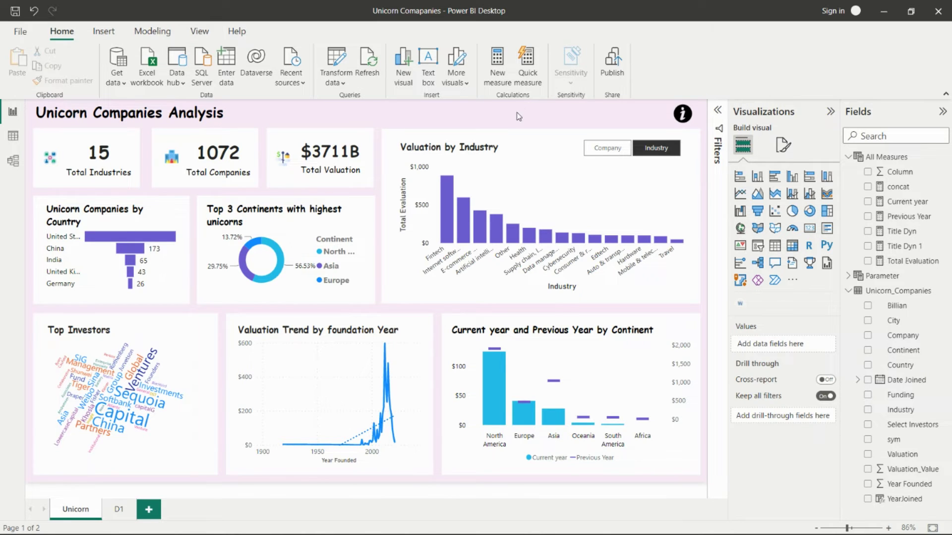
click(146, 34)
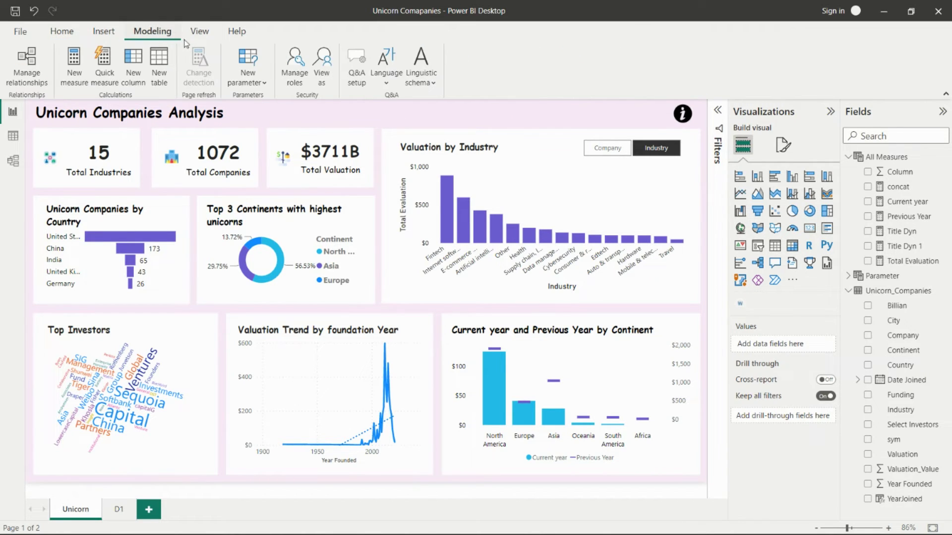
click(265, 85)
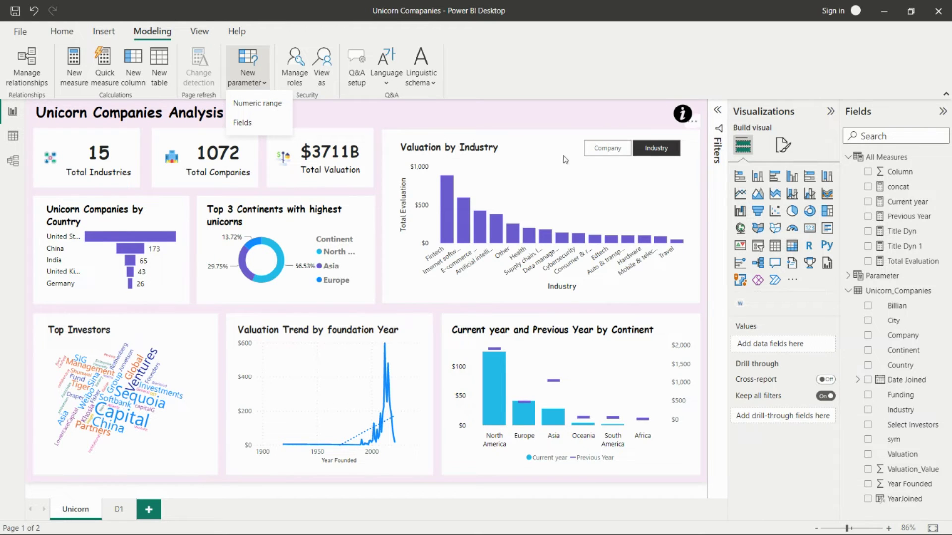
click(561, 115)
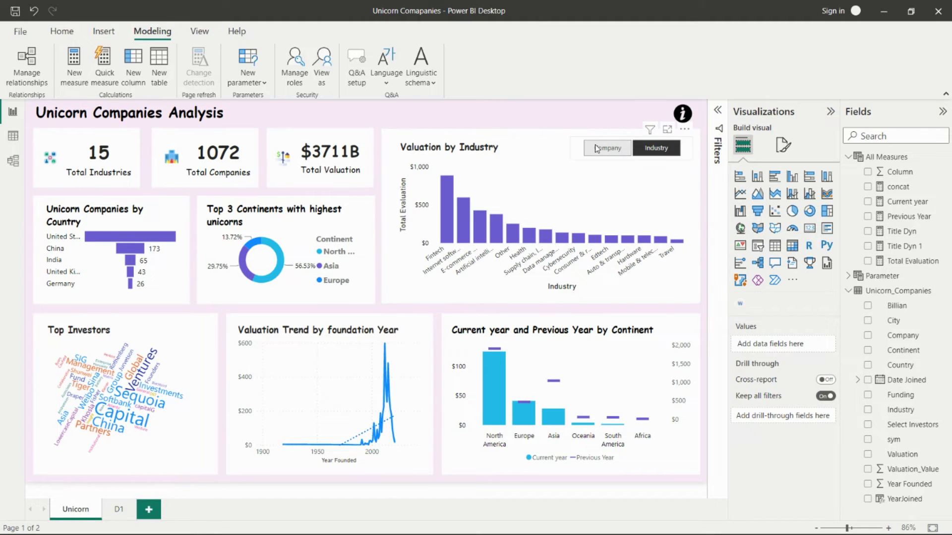
Try the Company and Industry choices of the valuation chart's slicer, ending on Industry
click(654, 149)
click(654, 150)
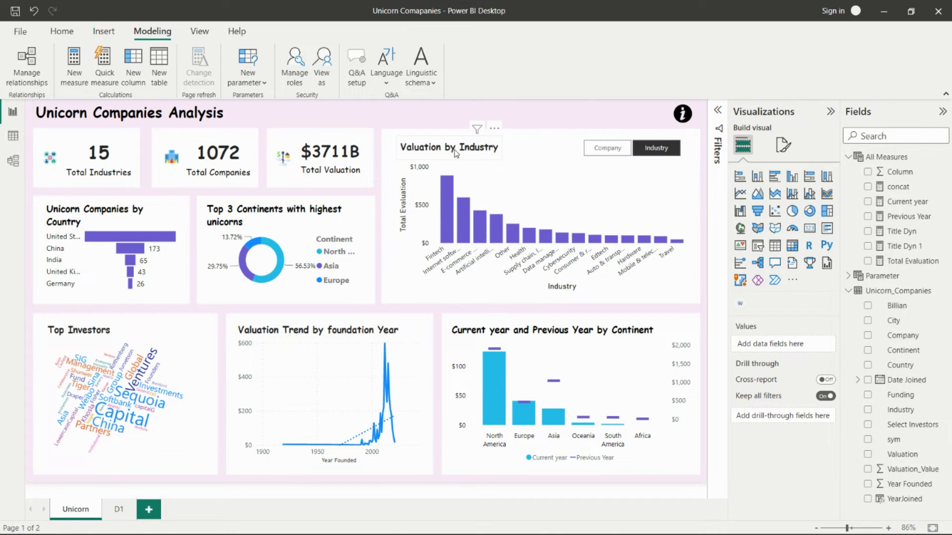
click(609, 151)
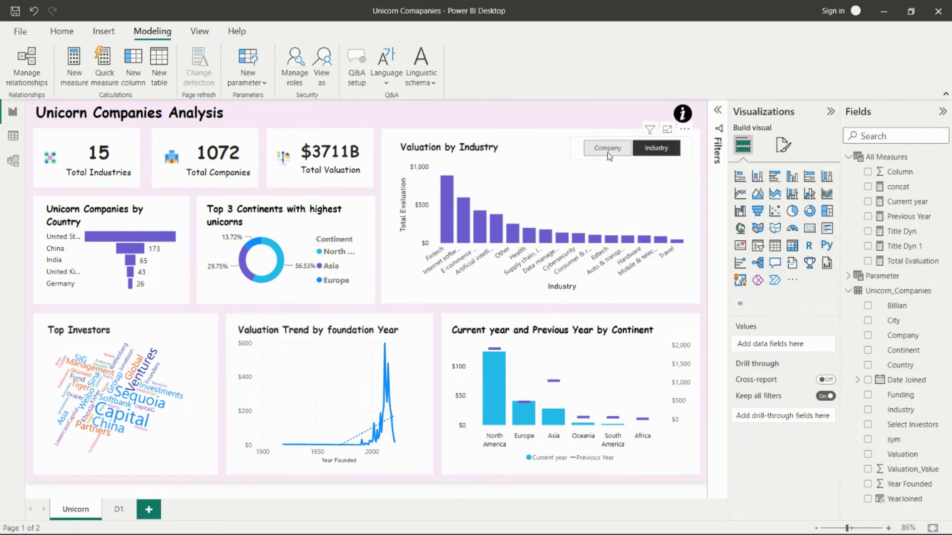
click(659, 150)
Inspect the axis fields of the Valuation by Industry chart and the fields in the Parameter table, leaving nothing selected
click(639, 196)
click(543, 192)
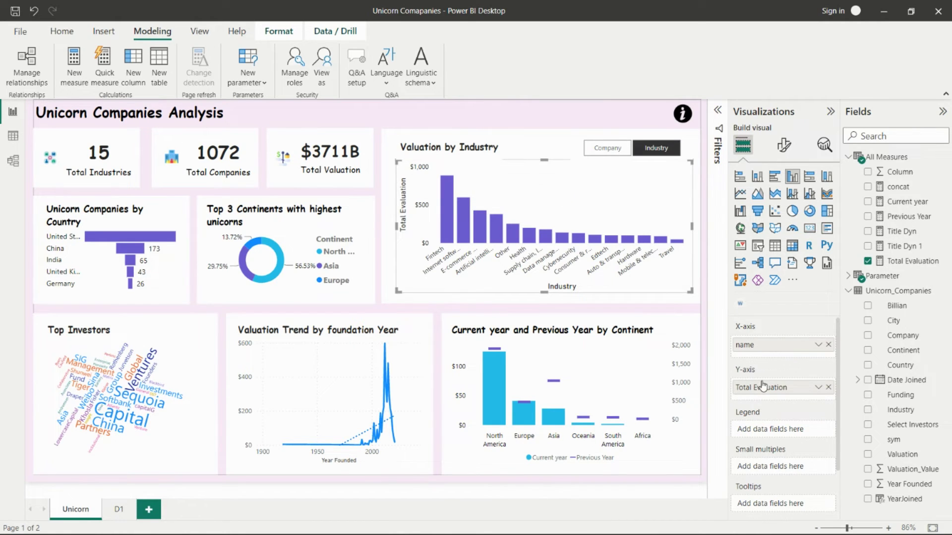
click(848, 276)
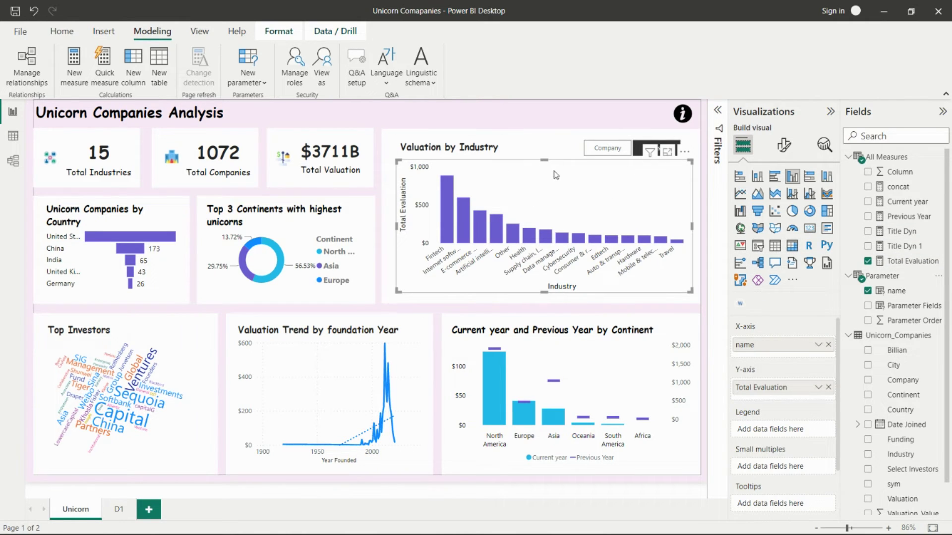
click(548, 121)
Examine the valuation chart's industry values, switch its slicer to Company, and examine the individual company values
click(656, 158)
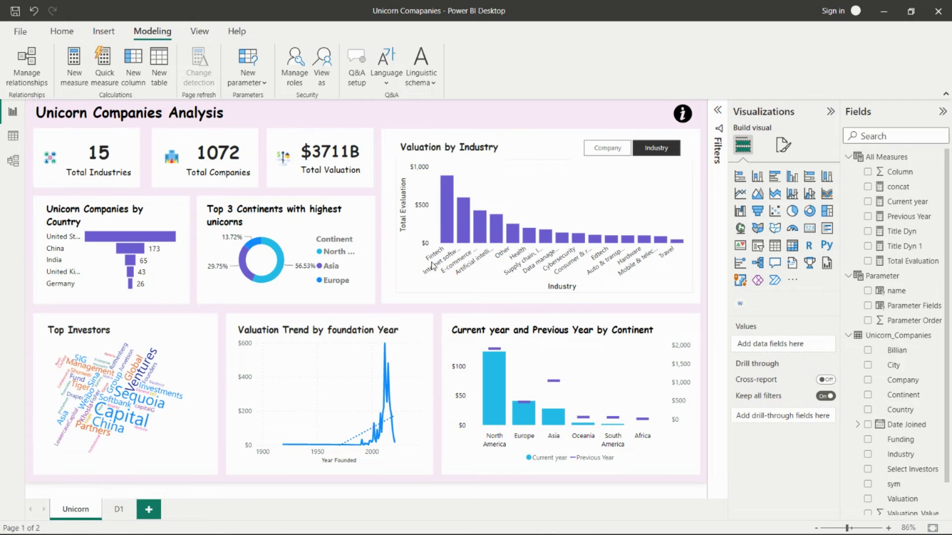
mouse_move(448, 234)
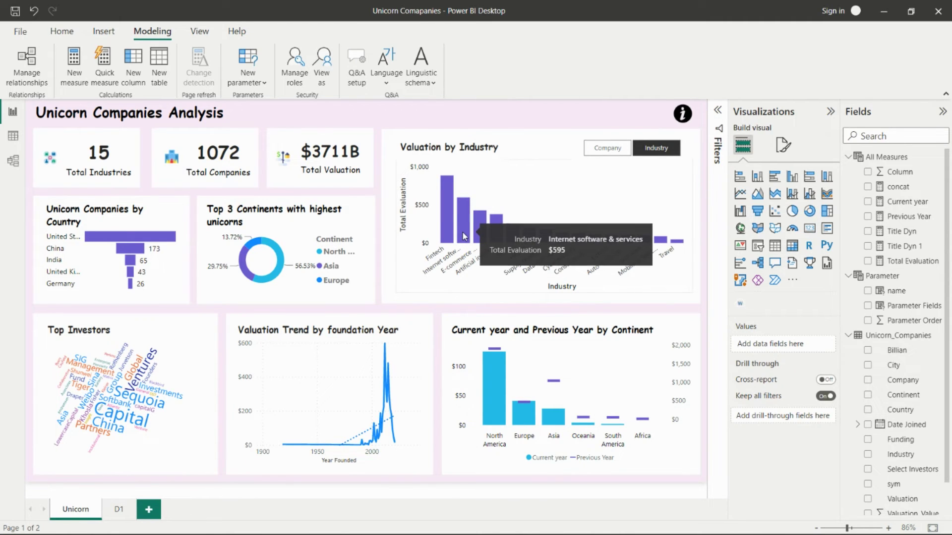
click(609, 152)
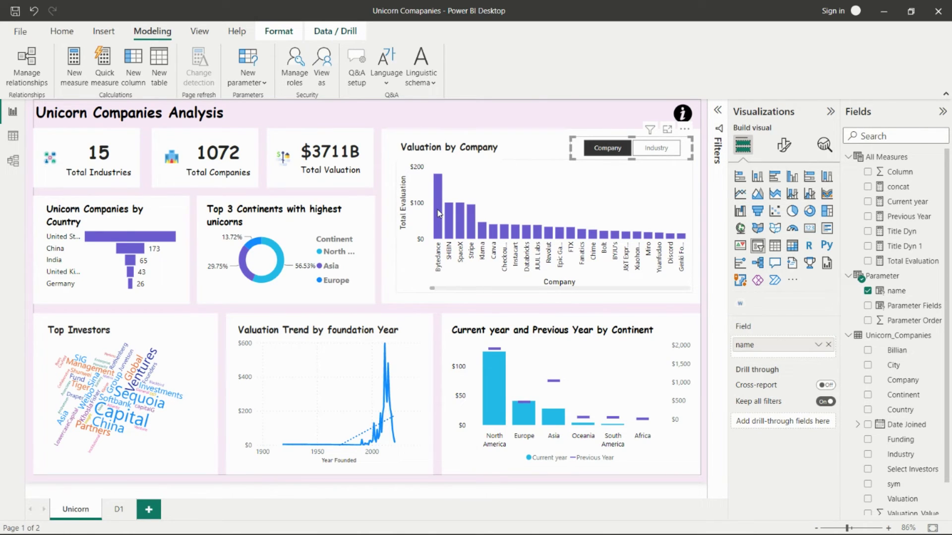
mouse_move(438, 214)
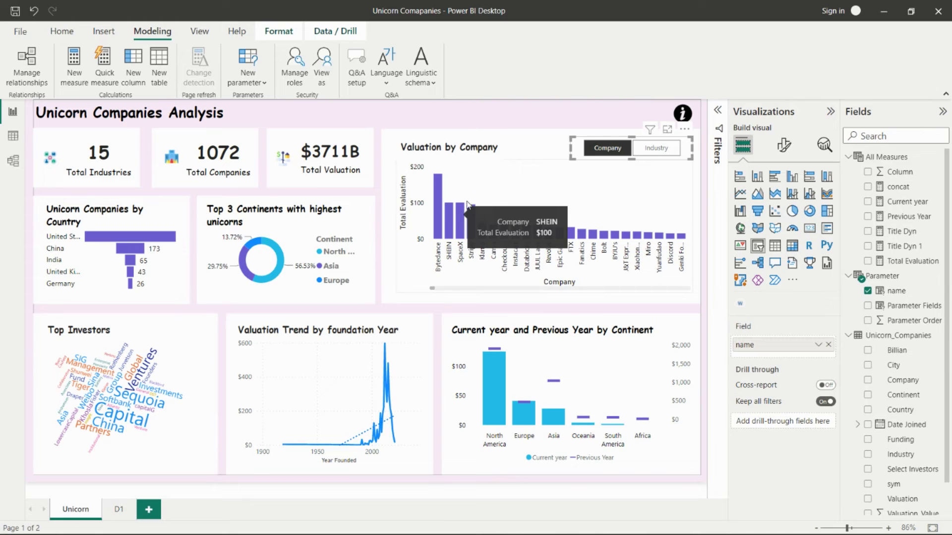
Inspect the DAX formula of the Title Dyn measure behind the chart's title and close it without changes
click(532, 117)
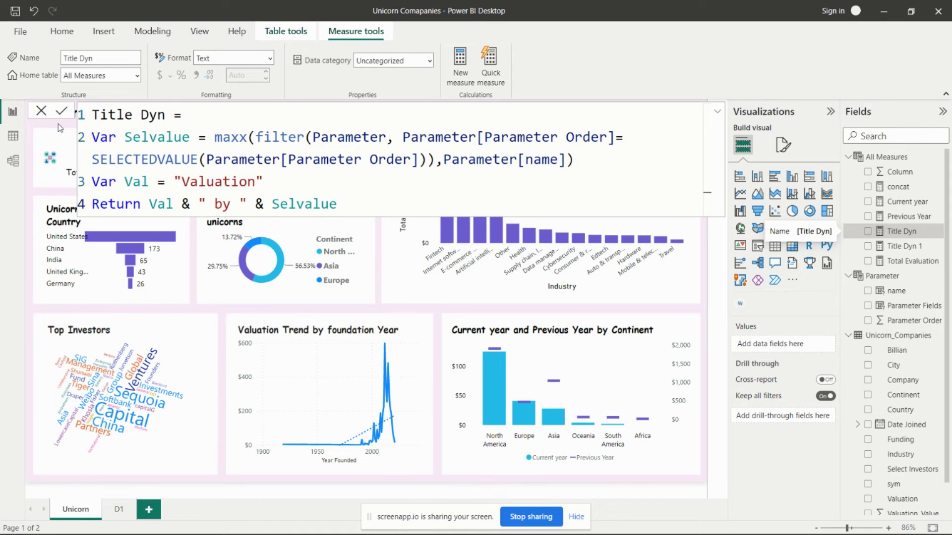
click(41, 111)
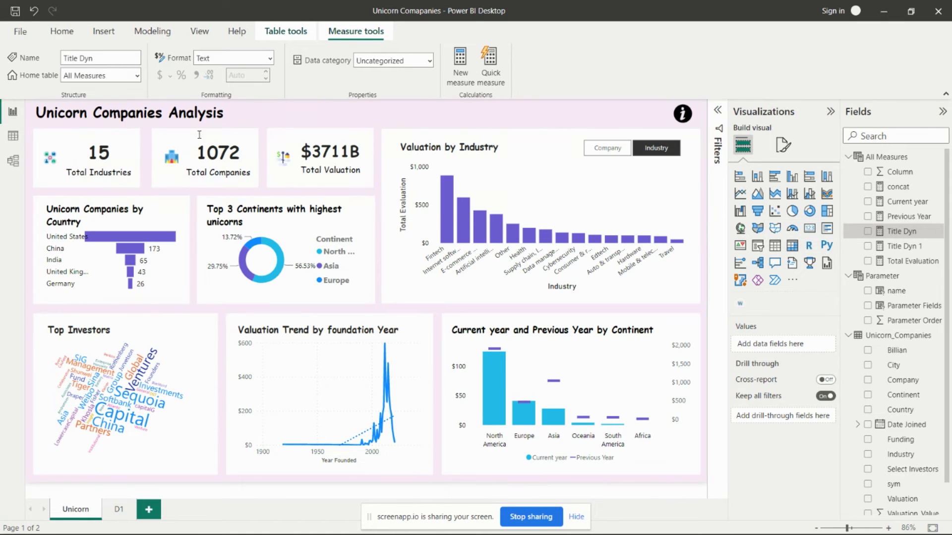
Check the valuation chart's dynamic title card while switching the slicer to Company and back to Industry
click(499, 150)
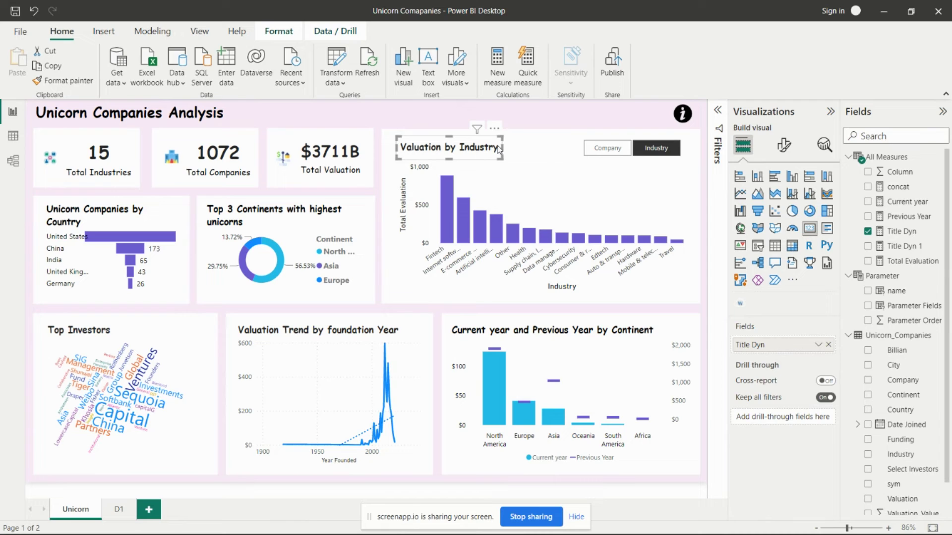
click(613, 150)
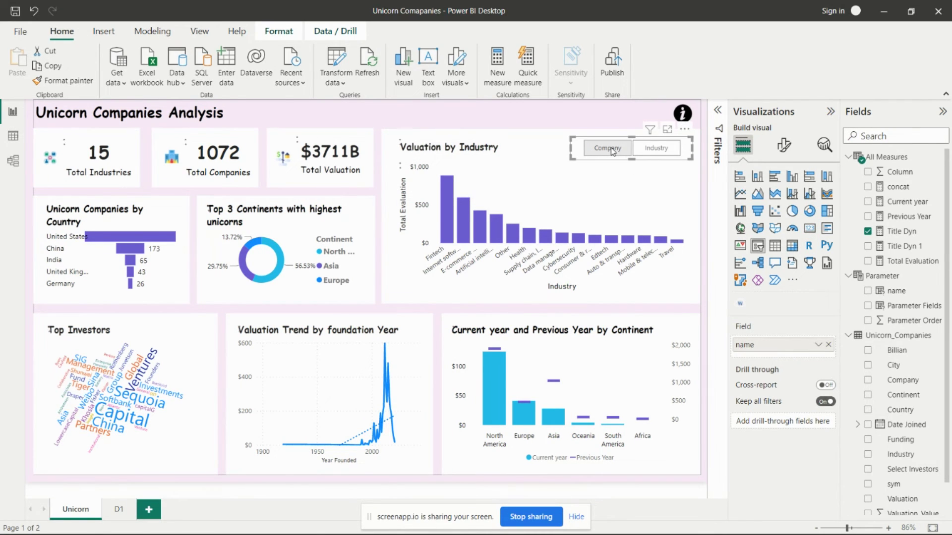
click(664, 149)
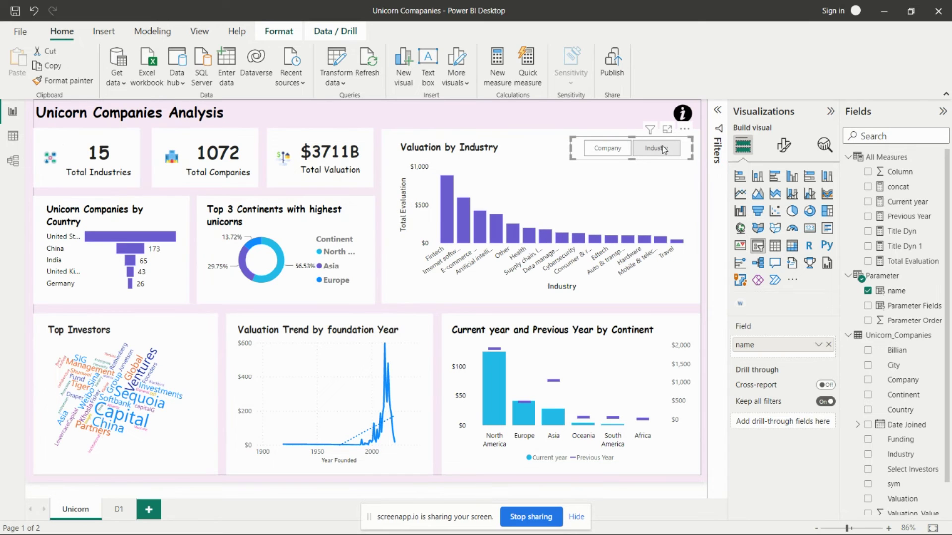
click(548, 125)
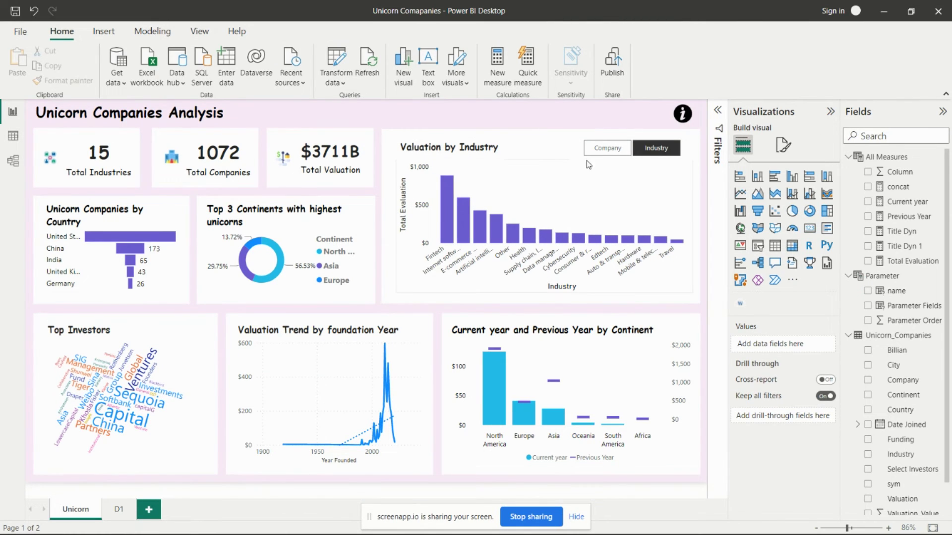
Inspect the info icon's Action settings for its type and destination page, leaving nothing selected
click(682, 114)
click(682, 114)
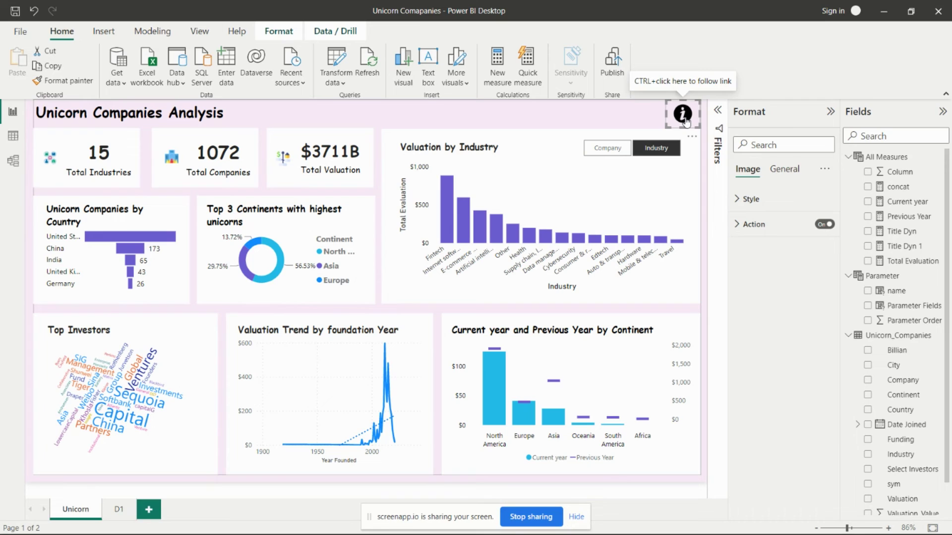
click(644, 115)
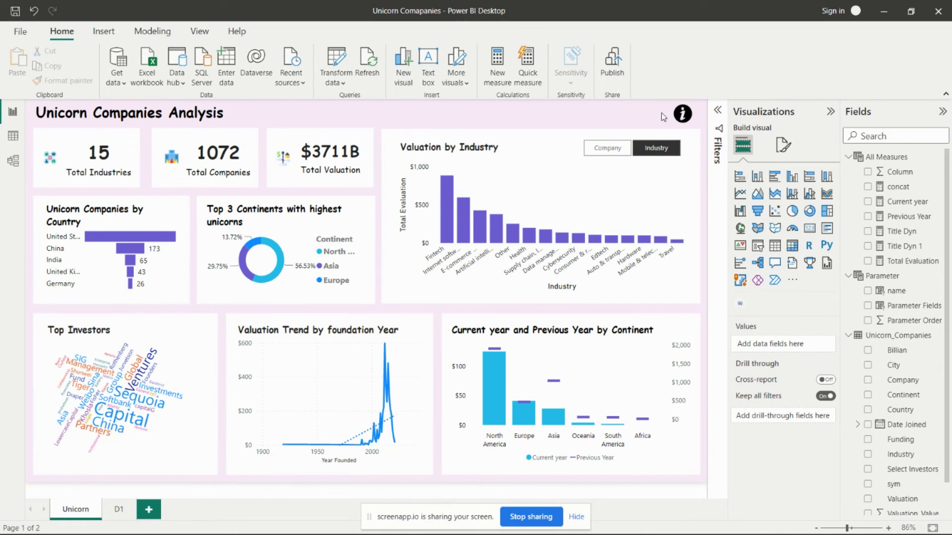
click(686, 116)
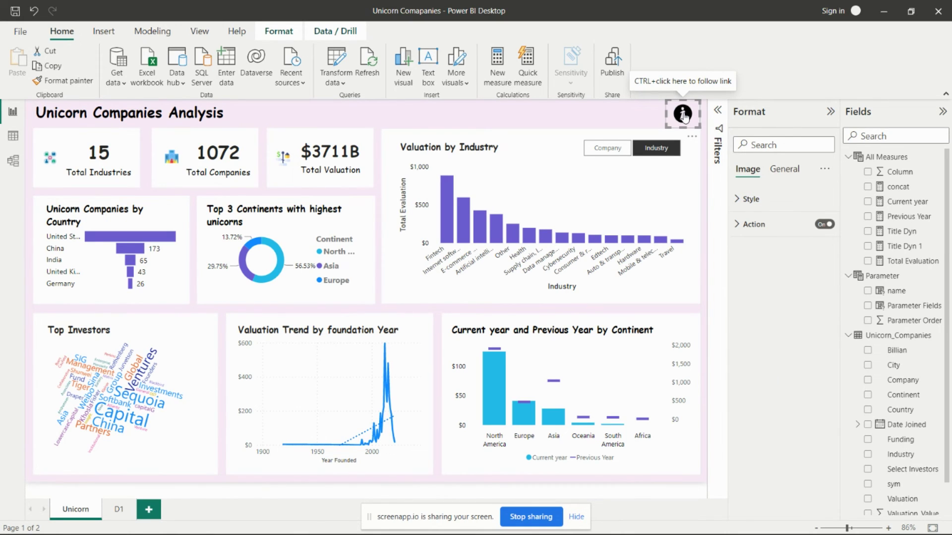
click(755, 226)
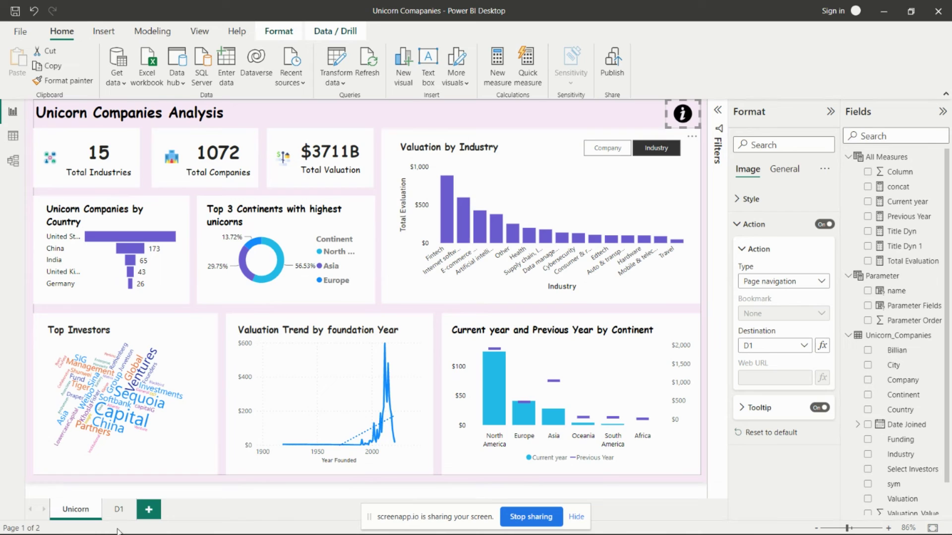
click(592, 117)
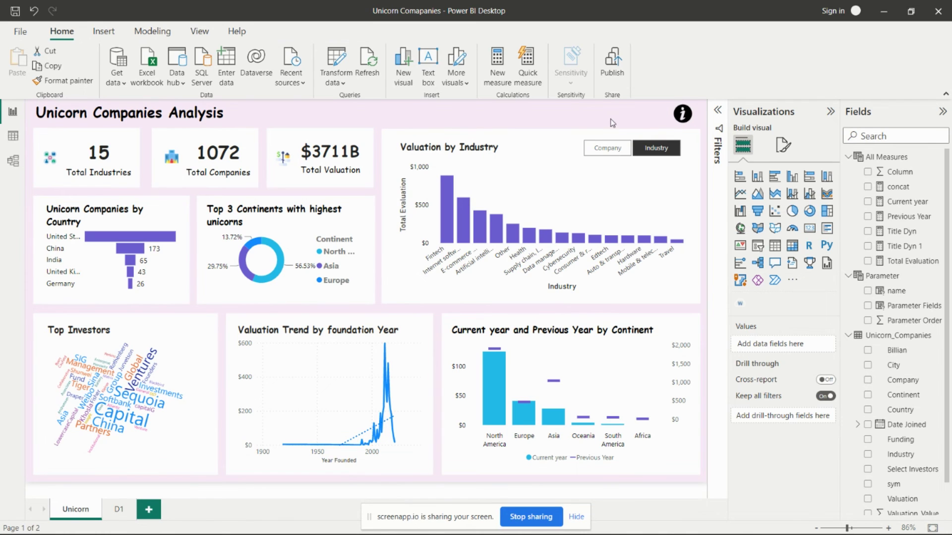
Follow the info icon's link to page D1, filter Continent to Africa, and check the choices in the Country slicer
ctrl+click(683, 116)
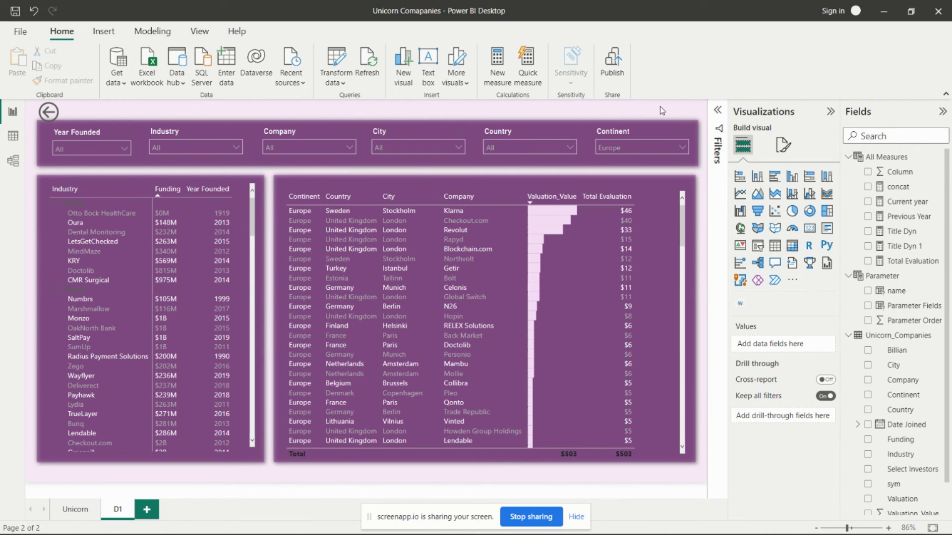
click(615, 149)
click(613, 163)
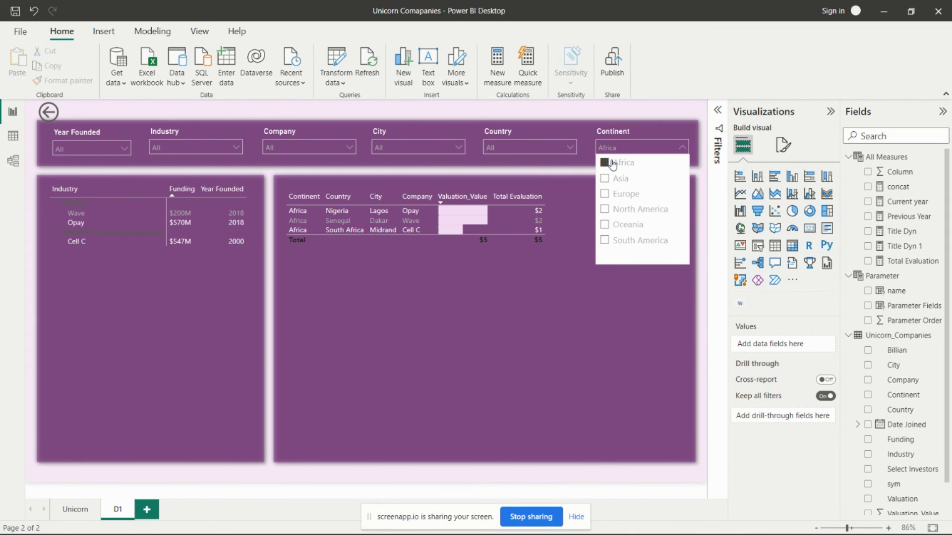
click(513, 149)
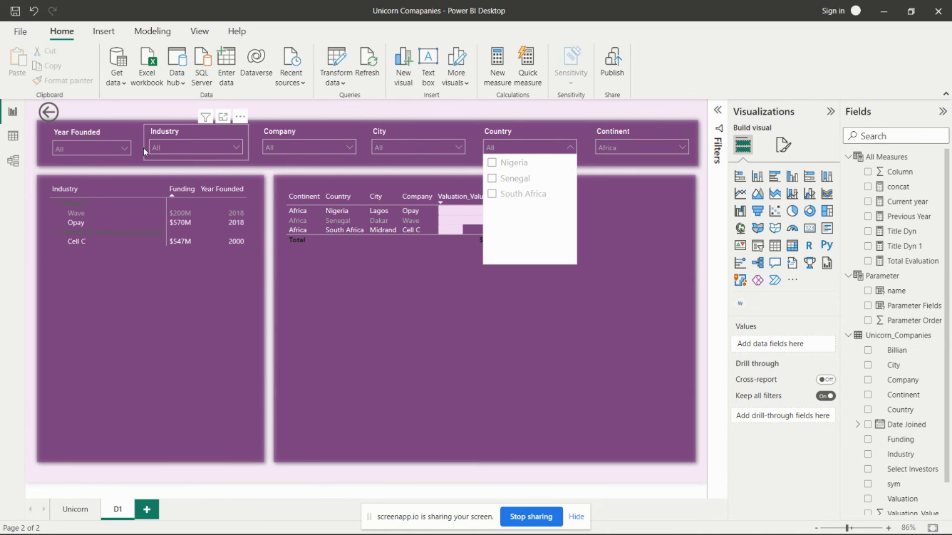
click(186, 108)
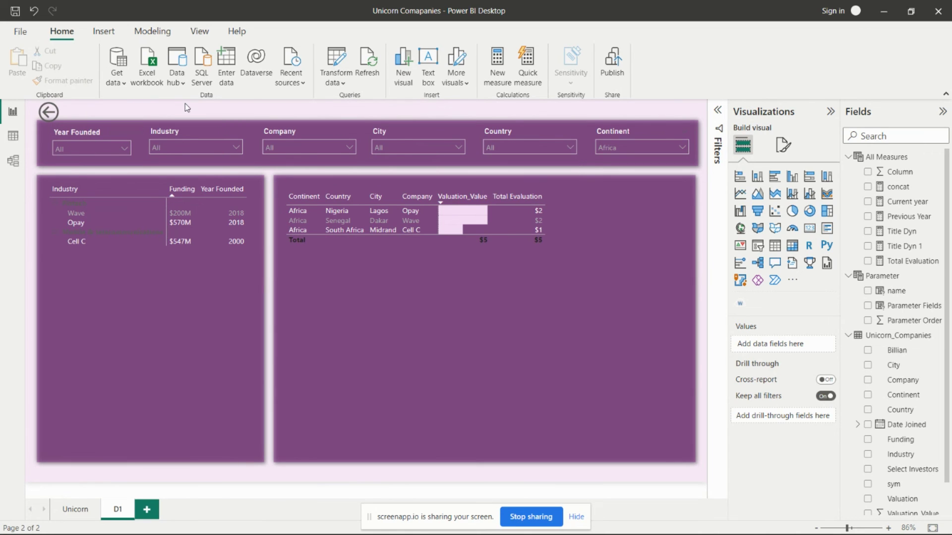
Clear Africa from page D1's Continent slicer and follow the back arrow to the Unicorn page
click(667, 147)
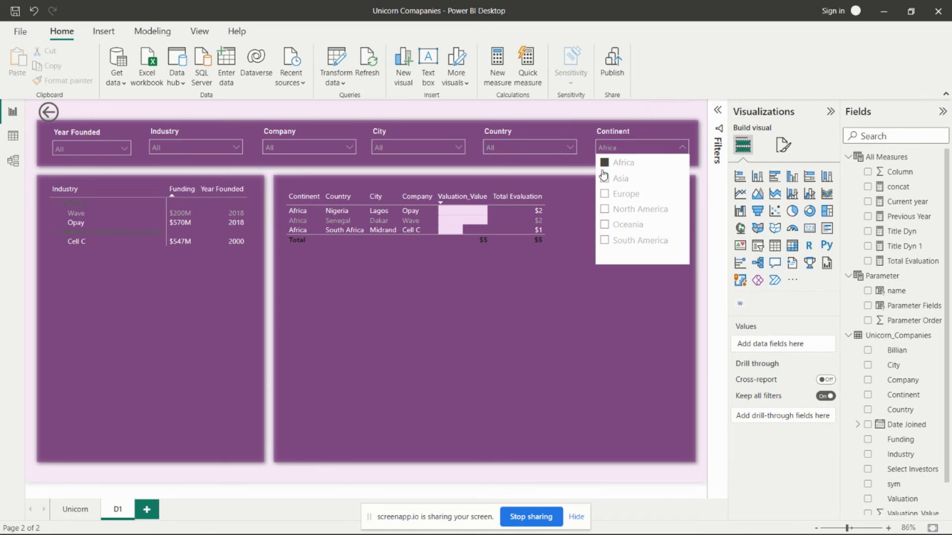
click(604, 163)
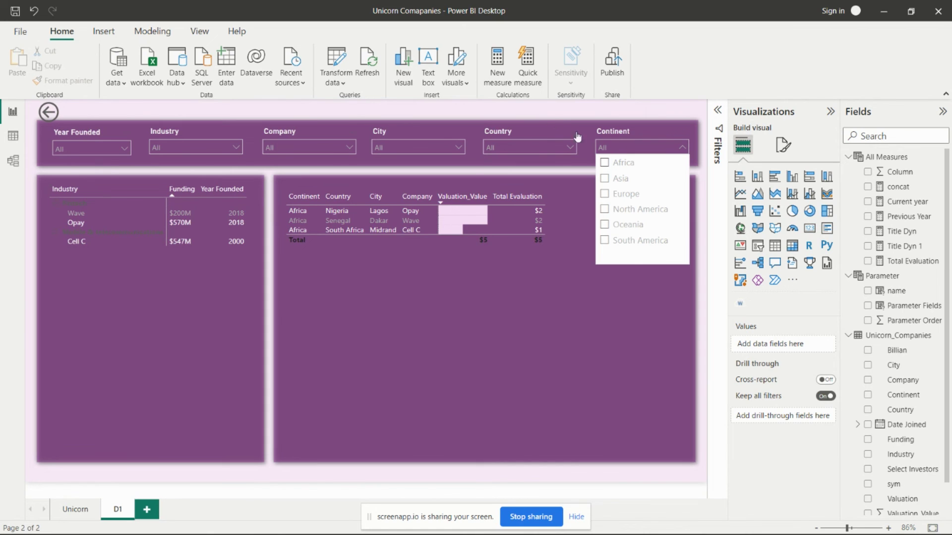
click(597, 114)
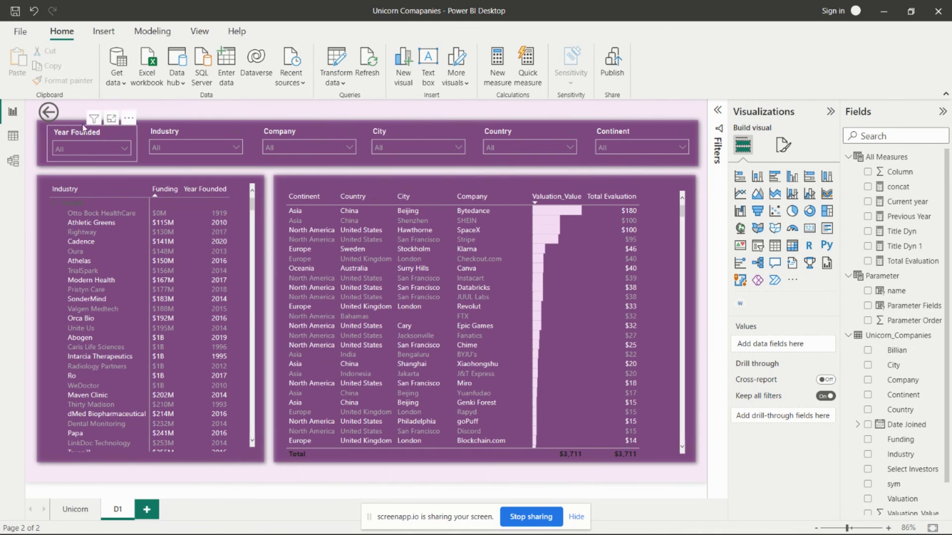
ctrl+click(50, 114)
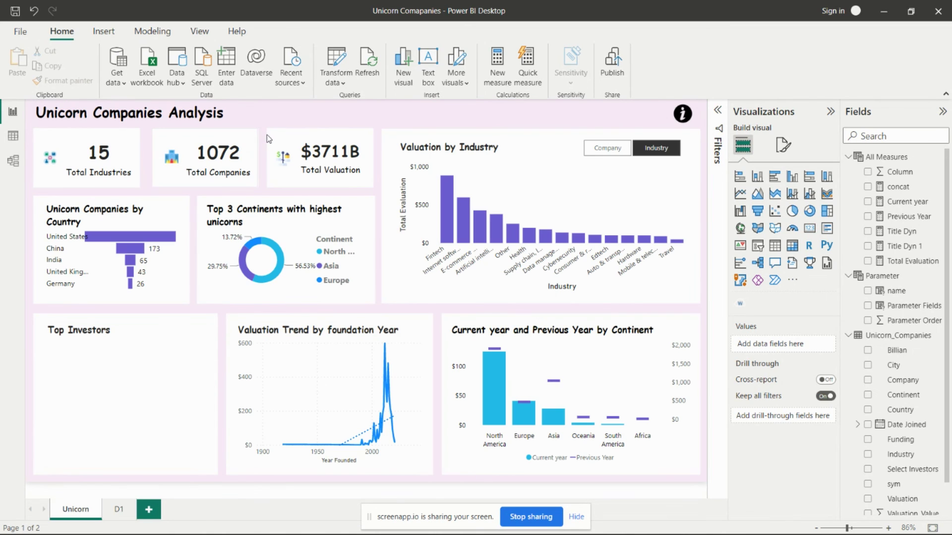